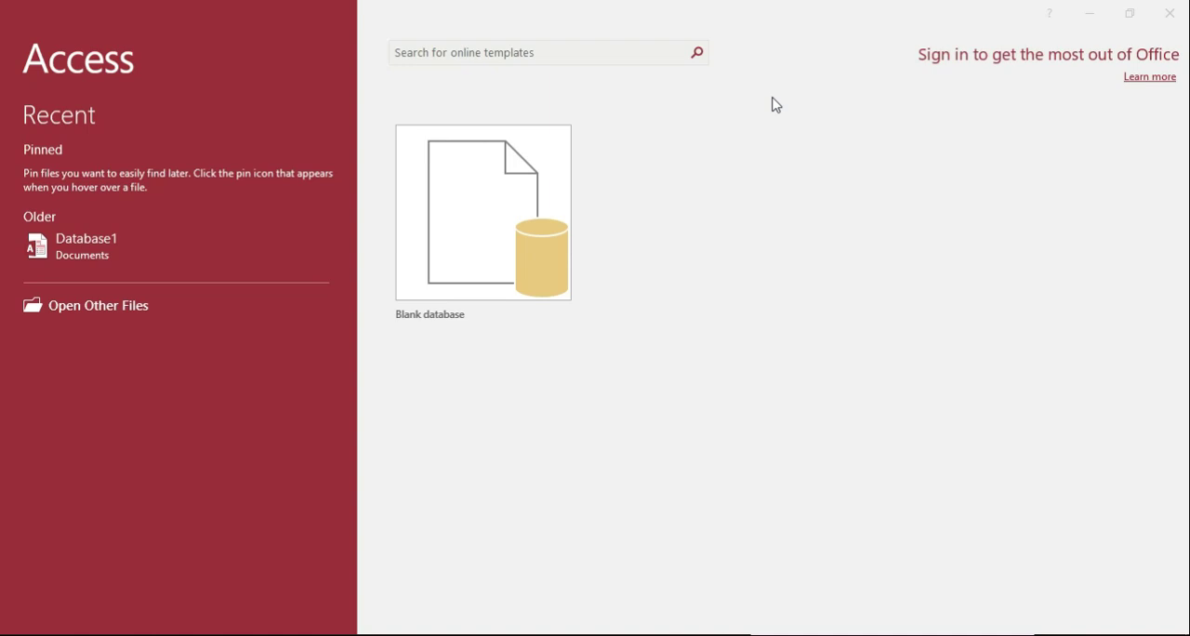
Create a blank database named Perpustakaan.
left_click(508, 247)
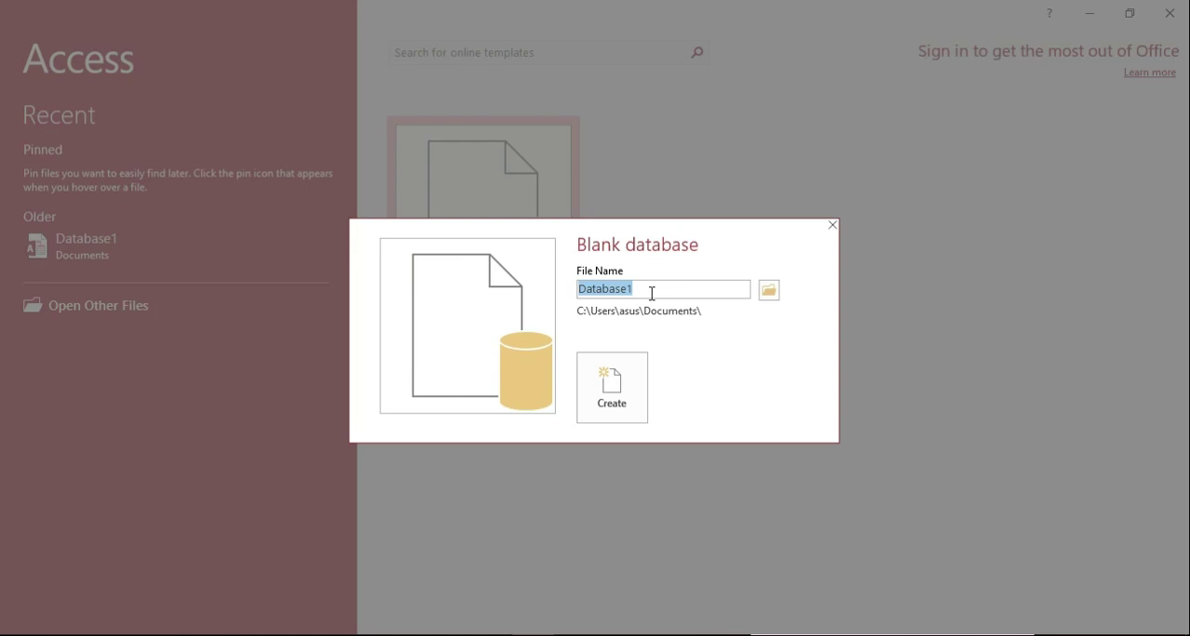
type("Perpustakaan")
left_click(611, 401)
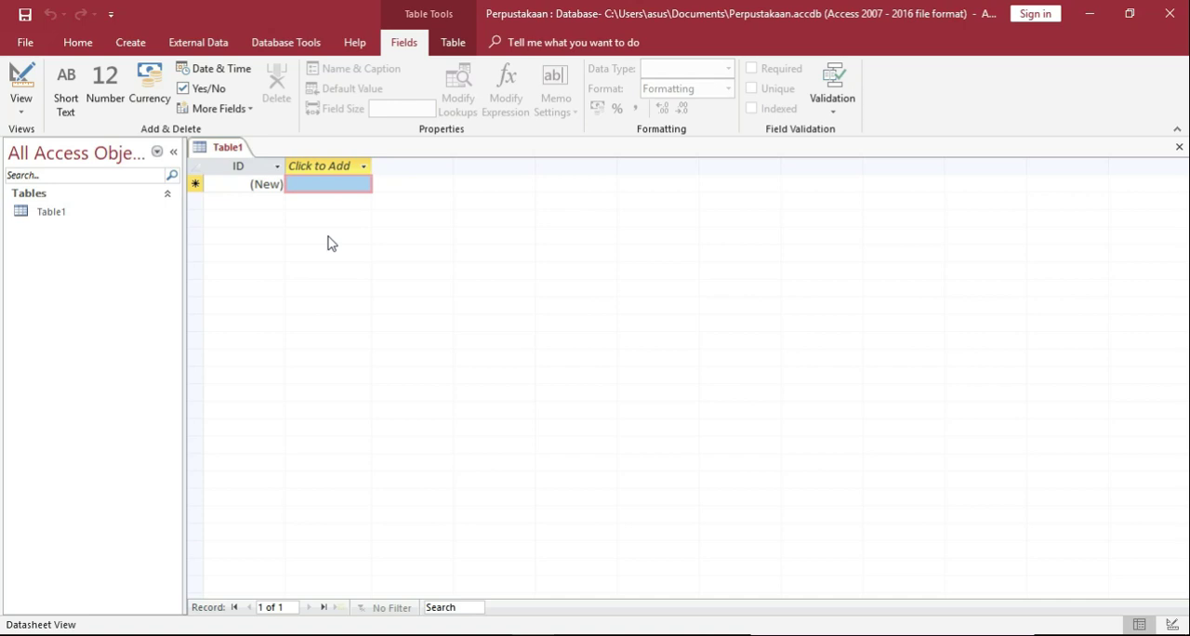
Switch the new table to Design View, saving it under the name Book.
left_click(28, 106)
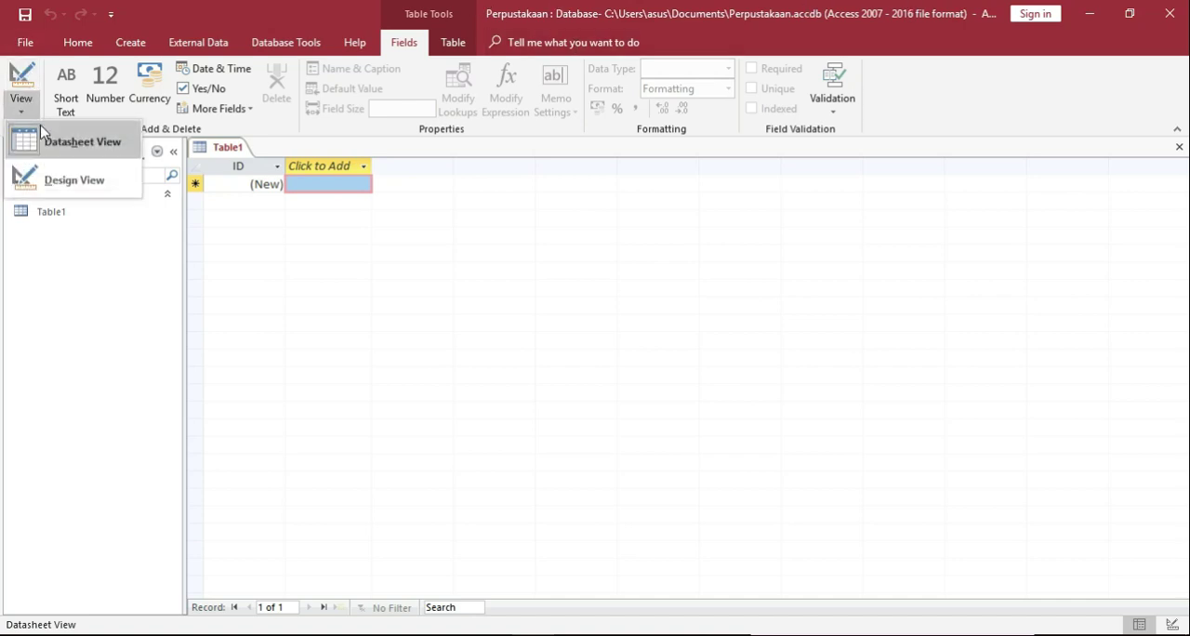
left_click(32, 179)
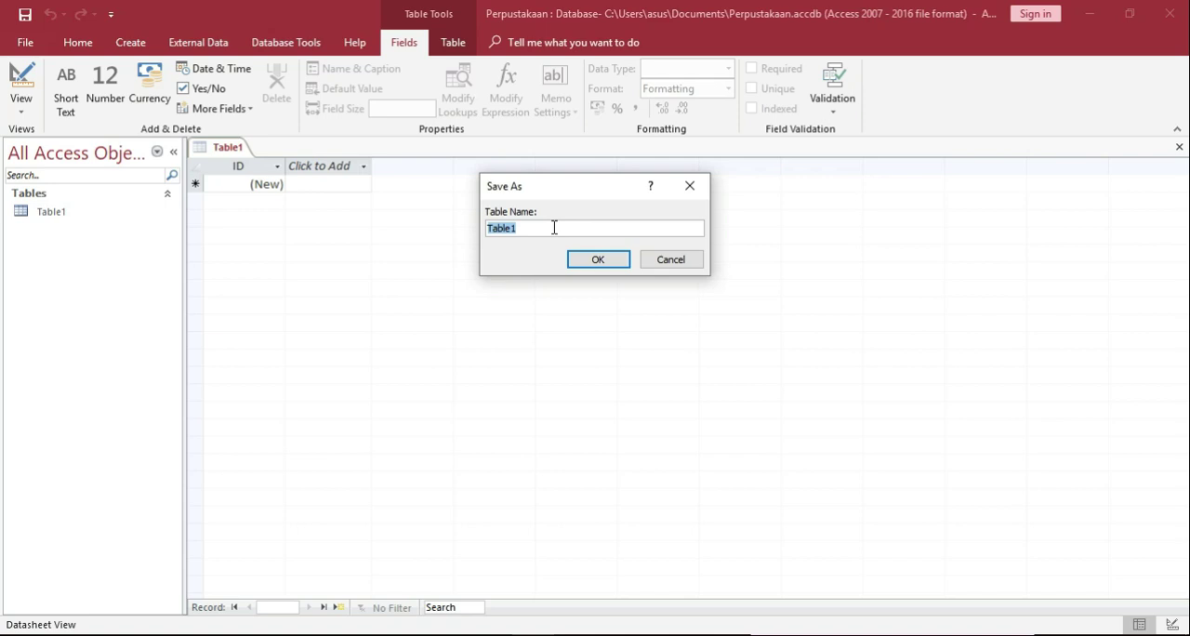
type("Book")
left_click(618, 261)
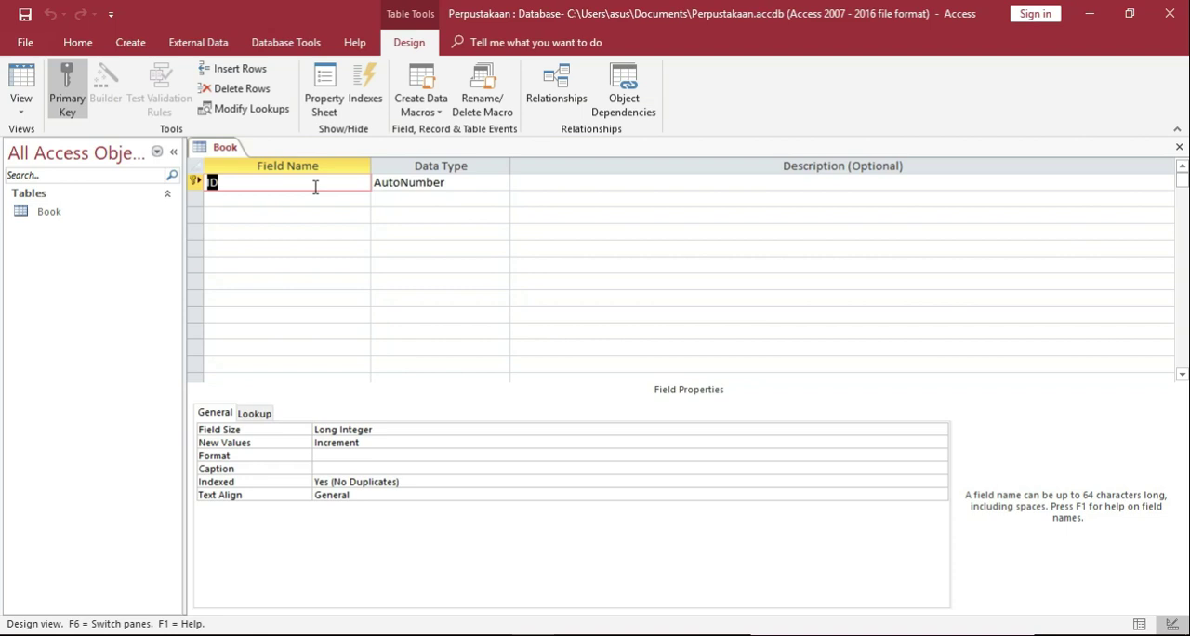
Rename the primary key field as ISBN and set its data type to Short Text.
type("ISBN")
left_click(390, 182)
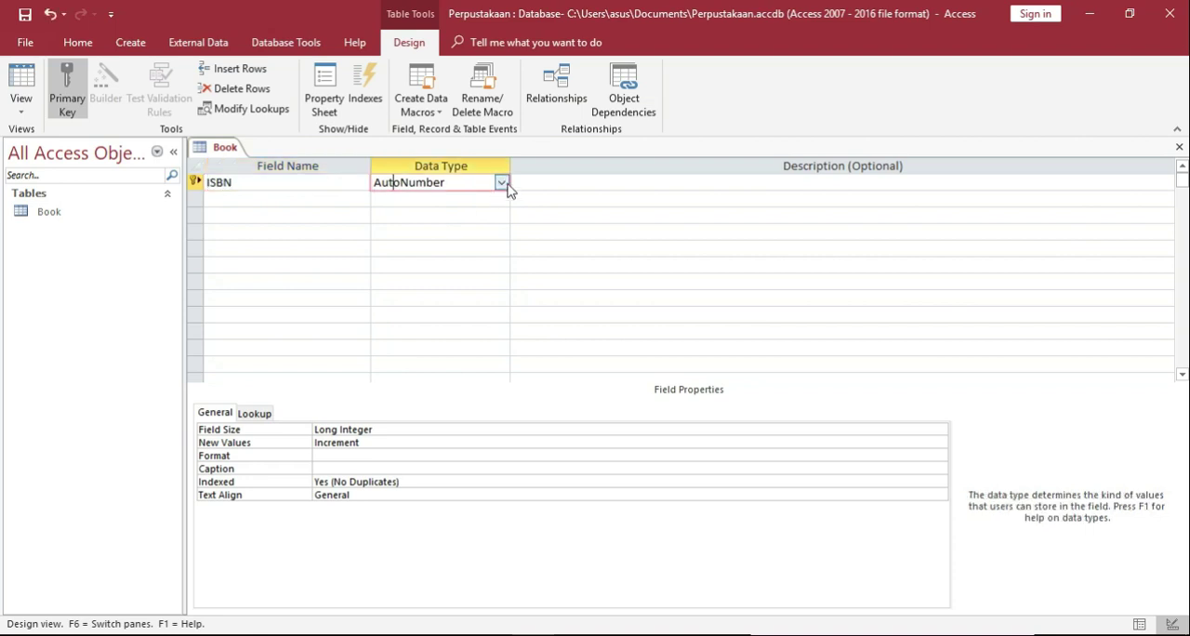
left_click(501, 183)
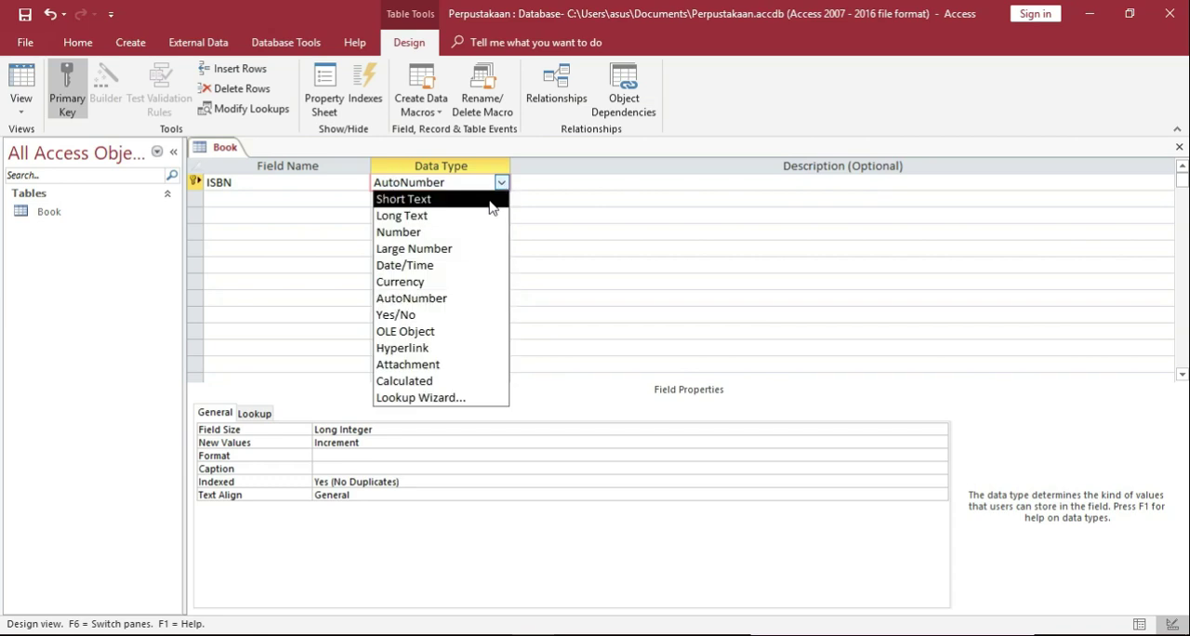
left_click(425, 204)
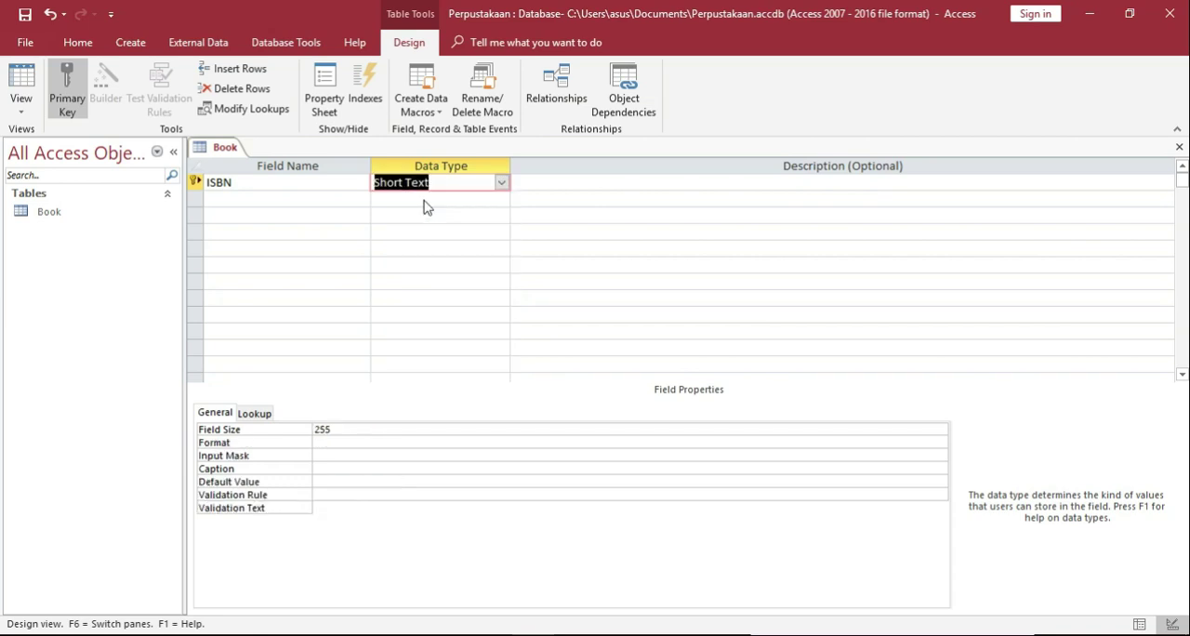
Set the ISBN field's size to 10.
left_click(343, 435)
left_click(345, 429)
key("BackSpace")
key("BackSpace")
key("BackSpace")
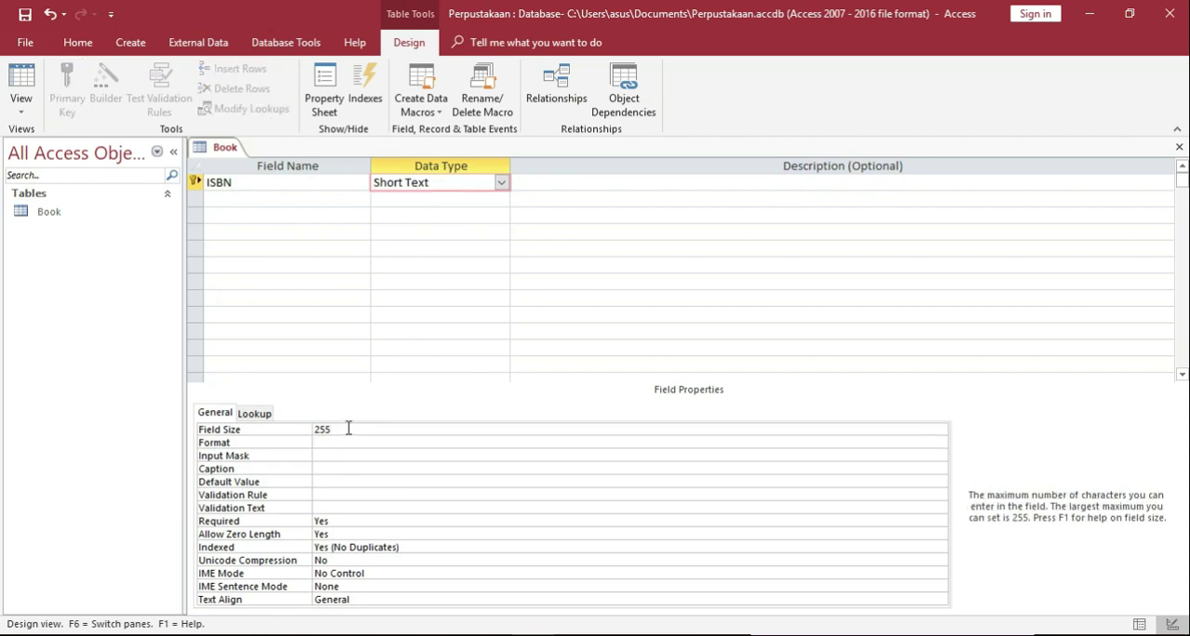
type("10")
Add a Short Text field named Judul below ISBN with a field size of 30.
left_click(353, 199)
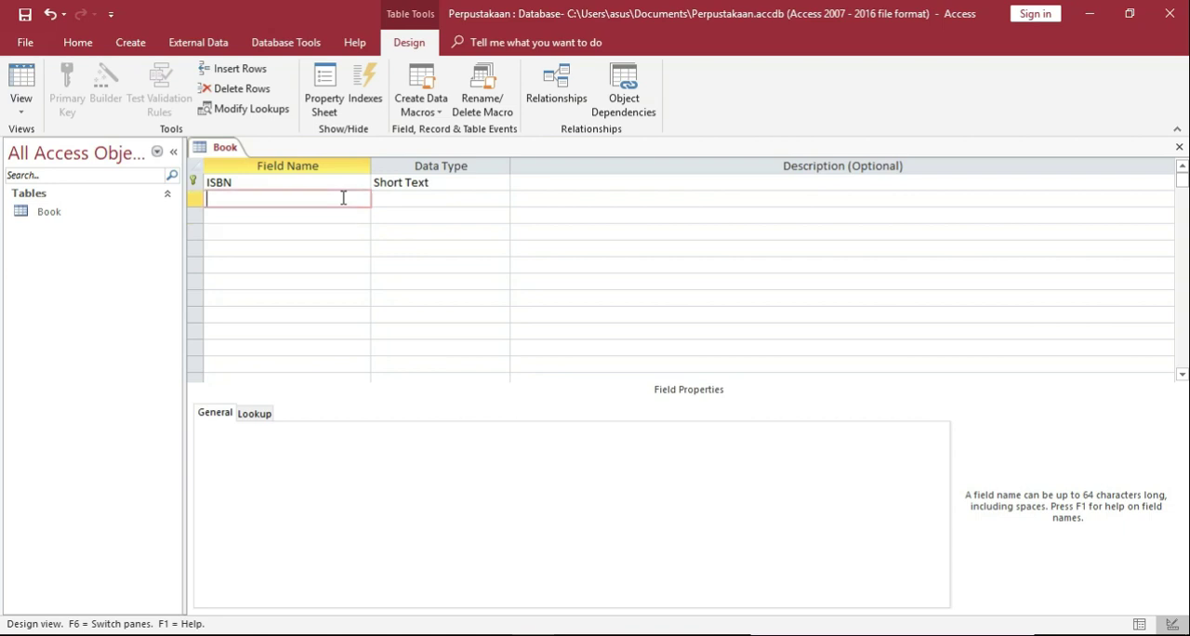
type("Judul")
key("Tab")
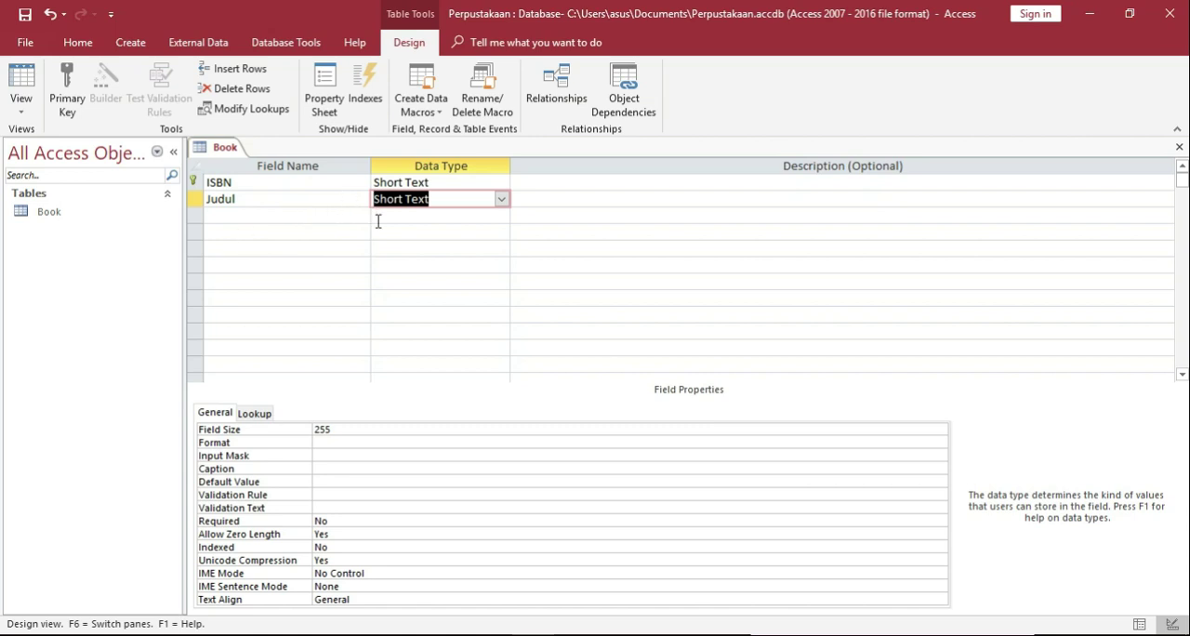
left_click(402, 433)
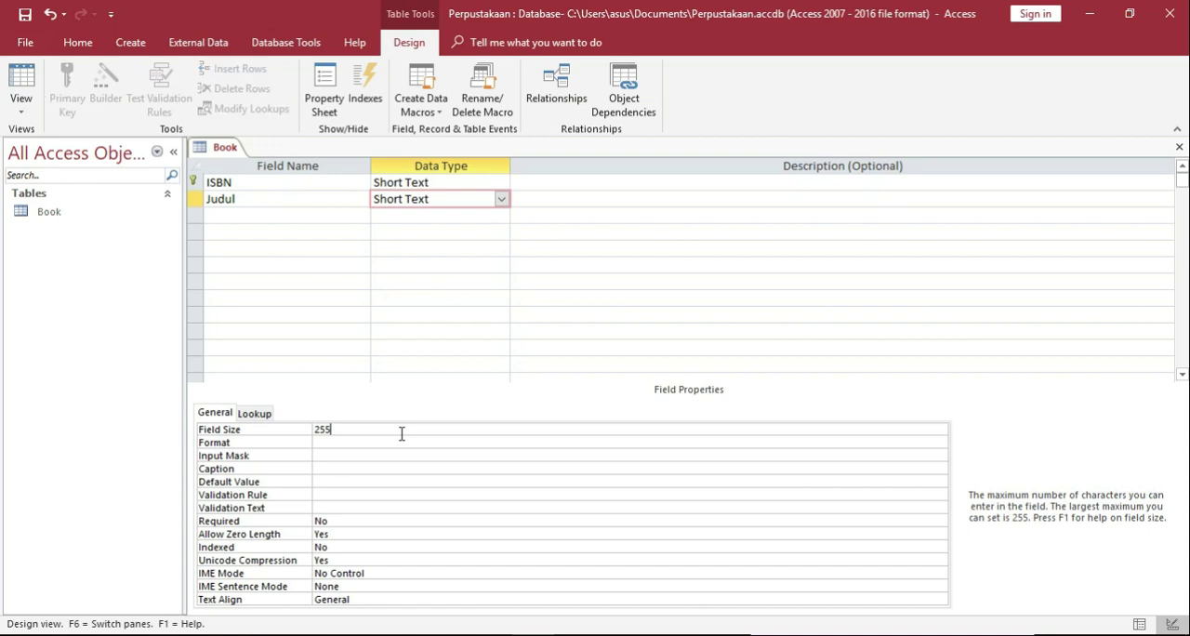
key("BackSpace")
key("BackSpace")
key("BackSpace")
type("30")
Add a Short Text field named Pengarang below Judul with a field size of 20.
left_click(352, 214)
type("Pengarang")
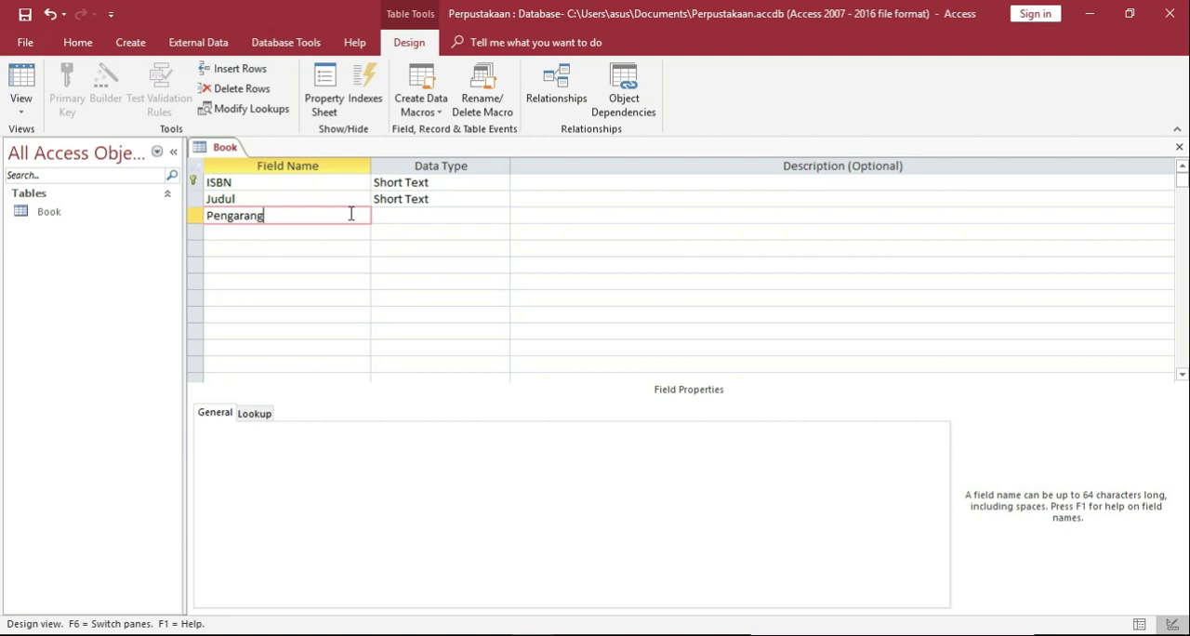
key("Tab")
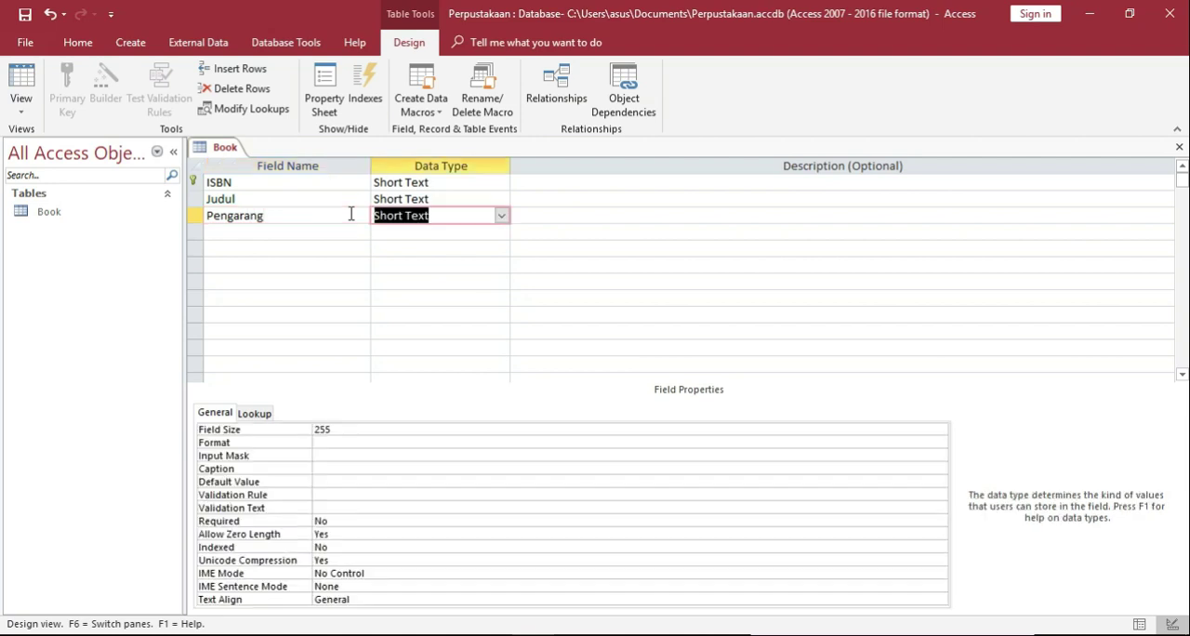
left_click(346, 430)
key("BackSpace")
key("BackSpace")
key("BackSpace")
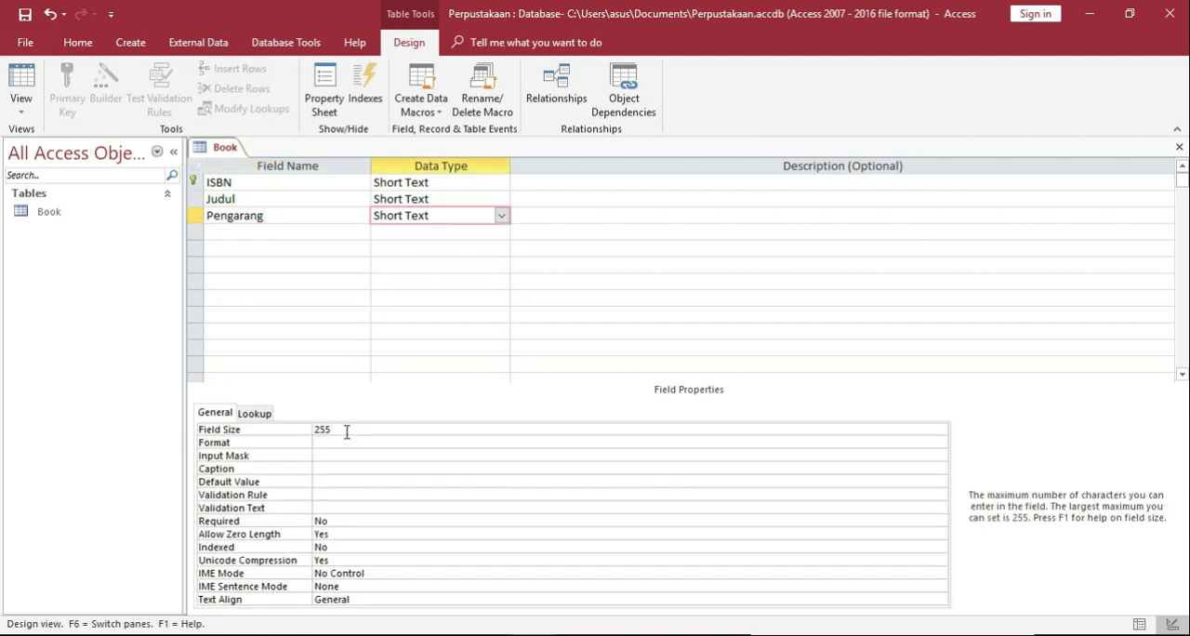
type("20")
Add a Short Text field named ID_Penerbit below Pengarang with a field size of 10.
left_click(331, 233)
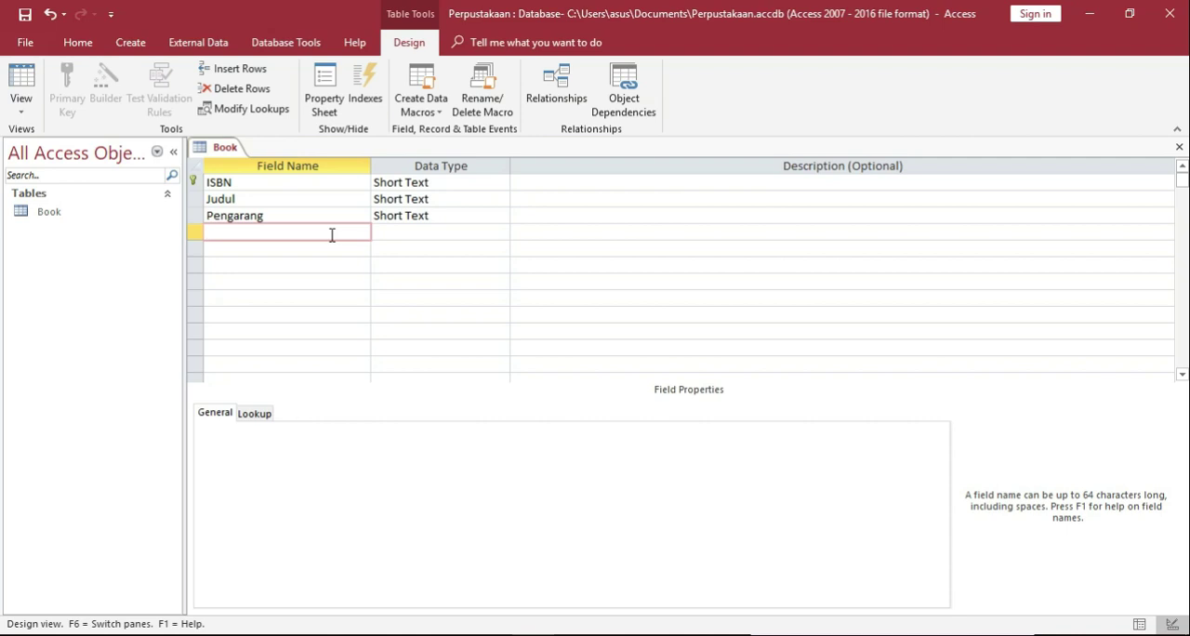
type("ID_Penerbit")
key("Return")
left_click(507, 234)
key("Return")
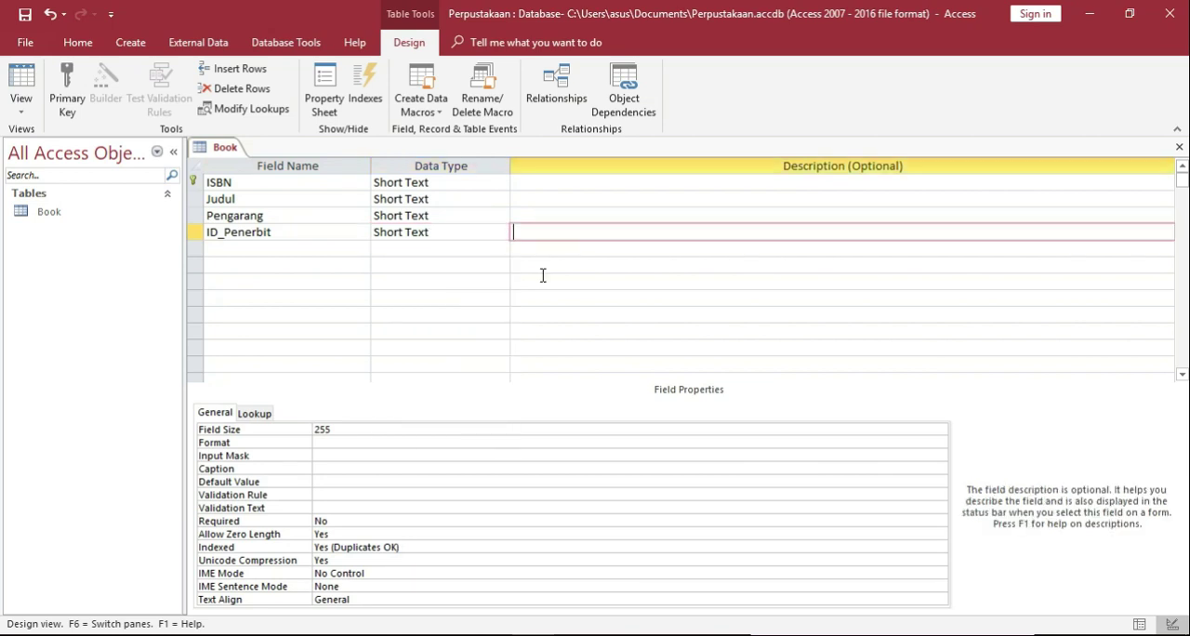
left_click(387, 427)
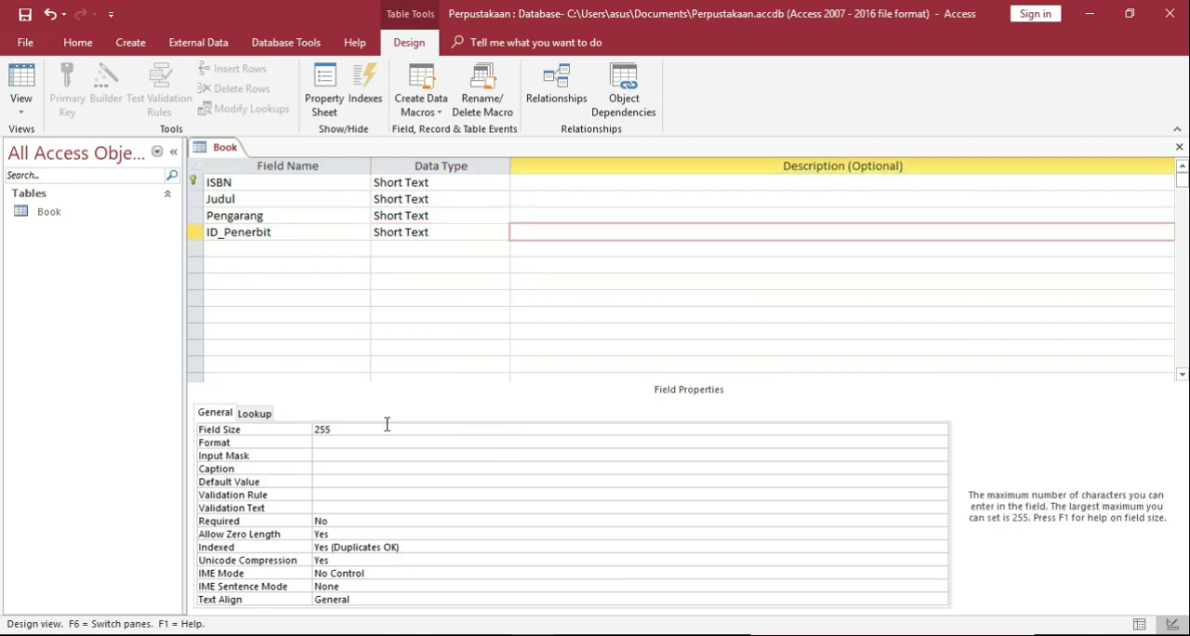
key("BackSpace")
key("BackSpace")
key("BackSpace")
type("10")
Add a Short Text field named Tahun below ID_Penerbit.
left_click(308, 247)
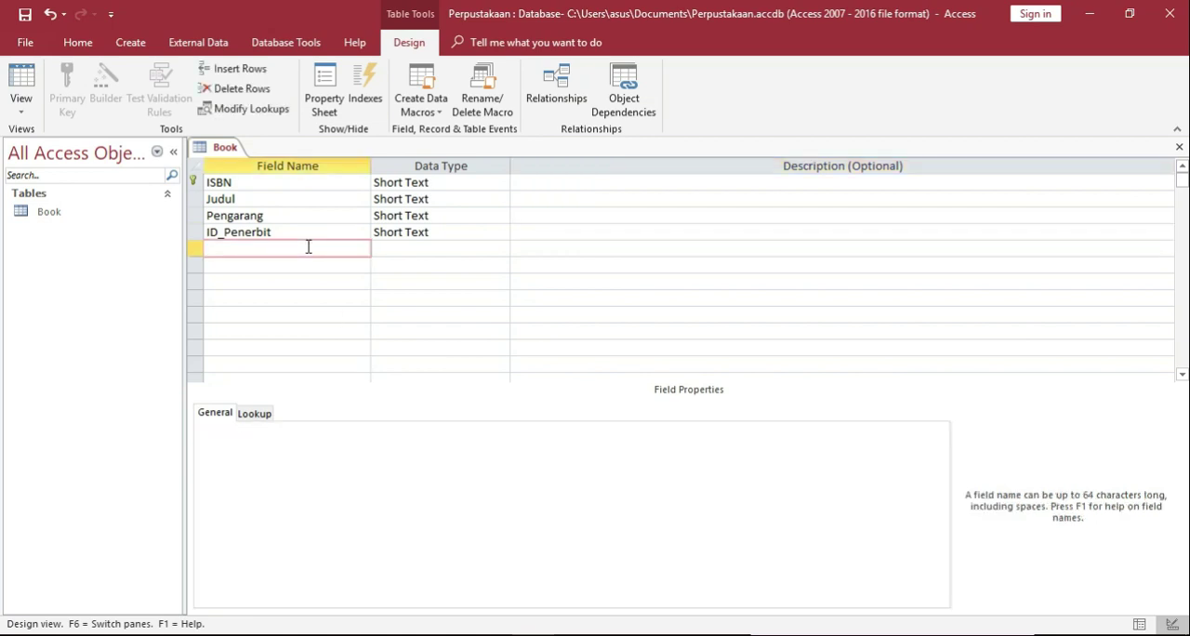
type("Tahub")
key("BackSpace")
type("n")
left_click(415, 256)
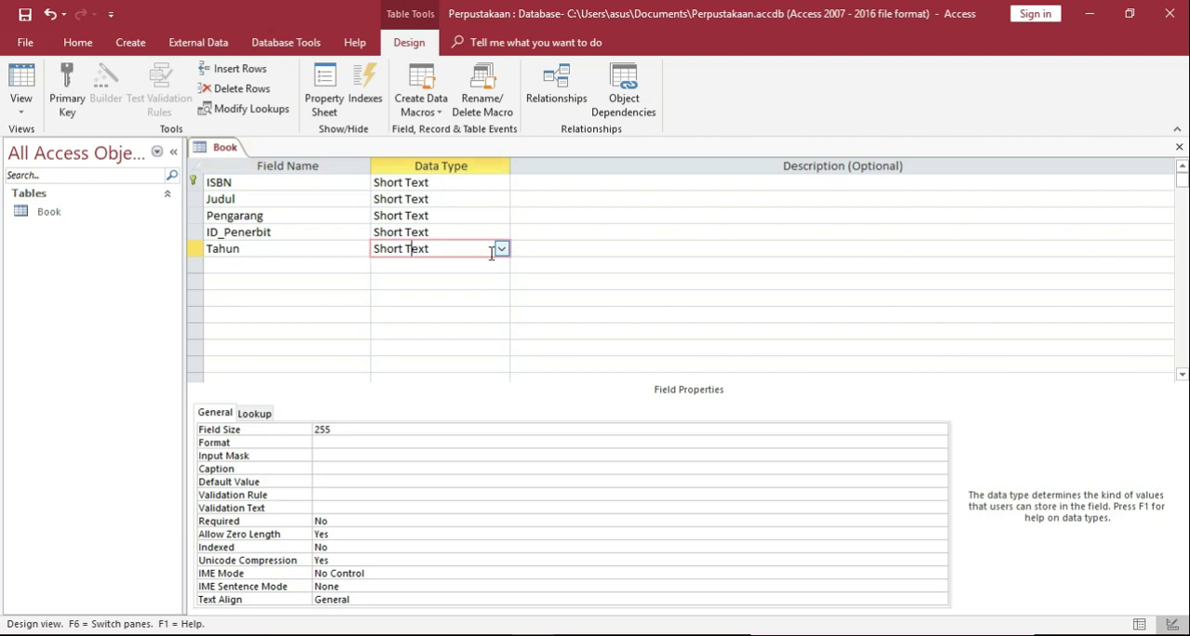
Add a field named Harga below Tahun with the Currency data type.
left_click(281, 264)
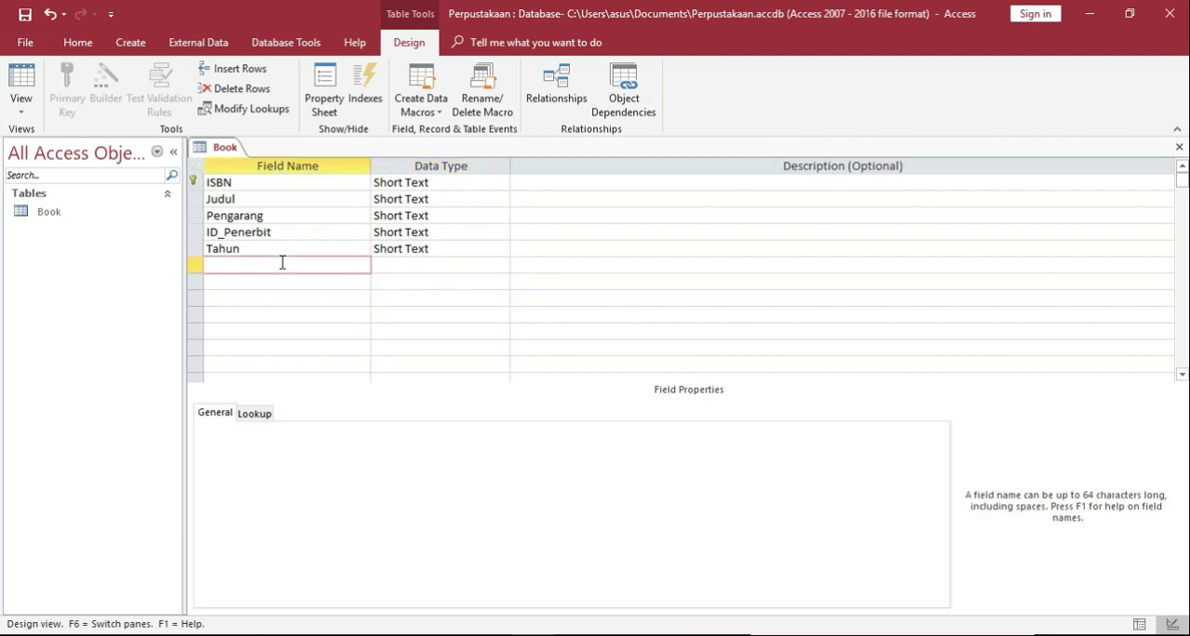
type("Harga")
left_click(462, 265)
left_click(501, 266)
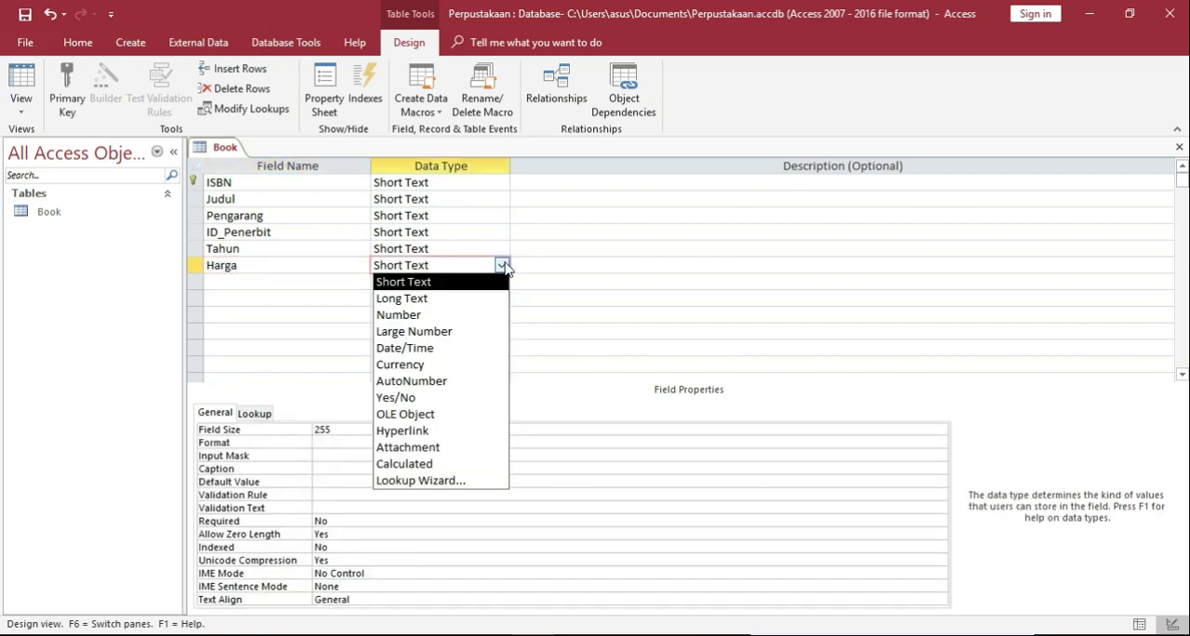
left_click(430, 365)
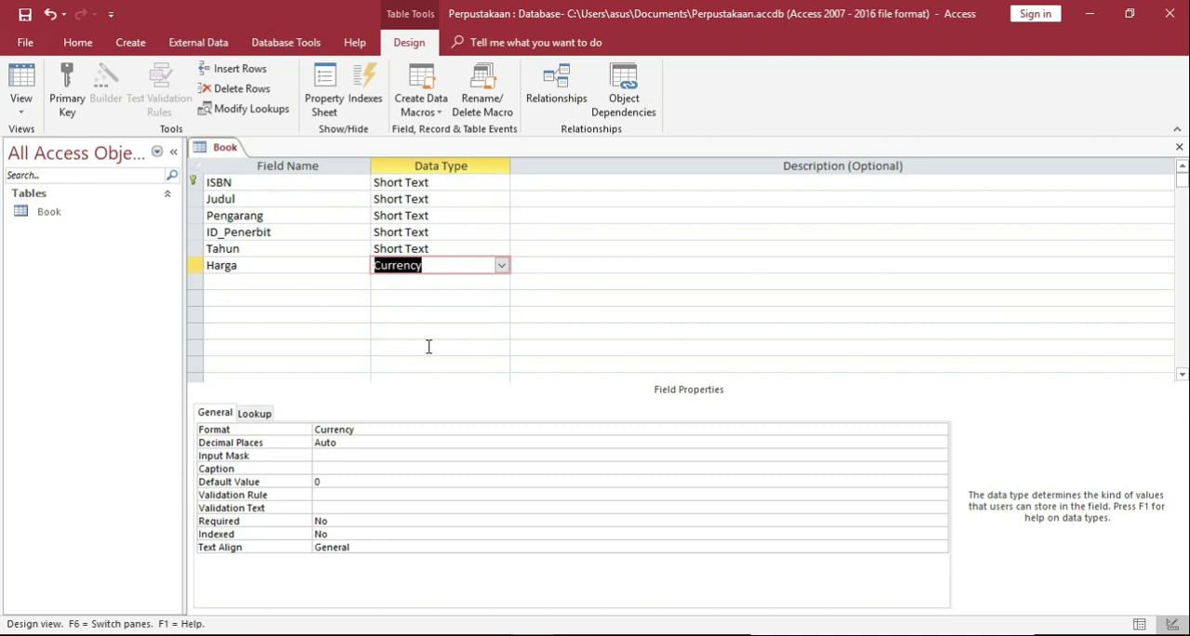
Set the Tahun field's size to 4.
left_click(476, 251)
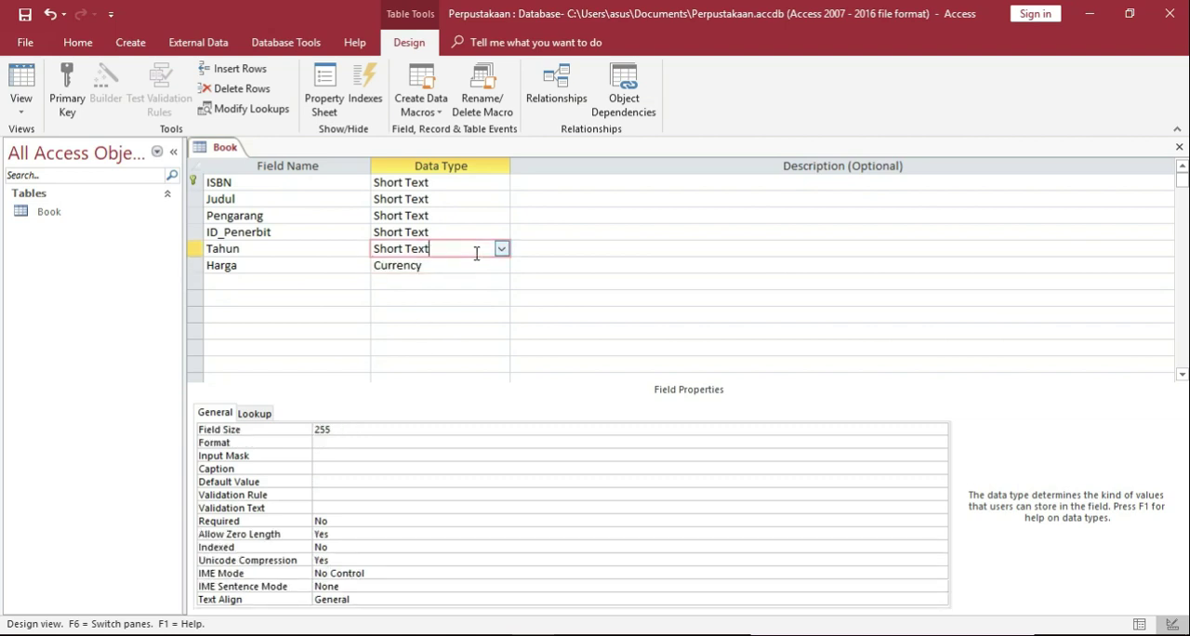
left_click(384, 429)
key("BackSpace")
key("BackSpace")
key("BackSpace")
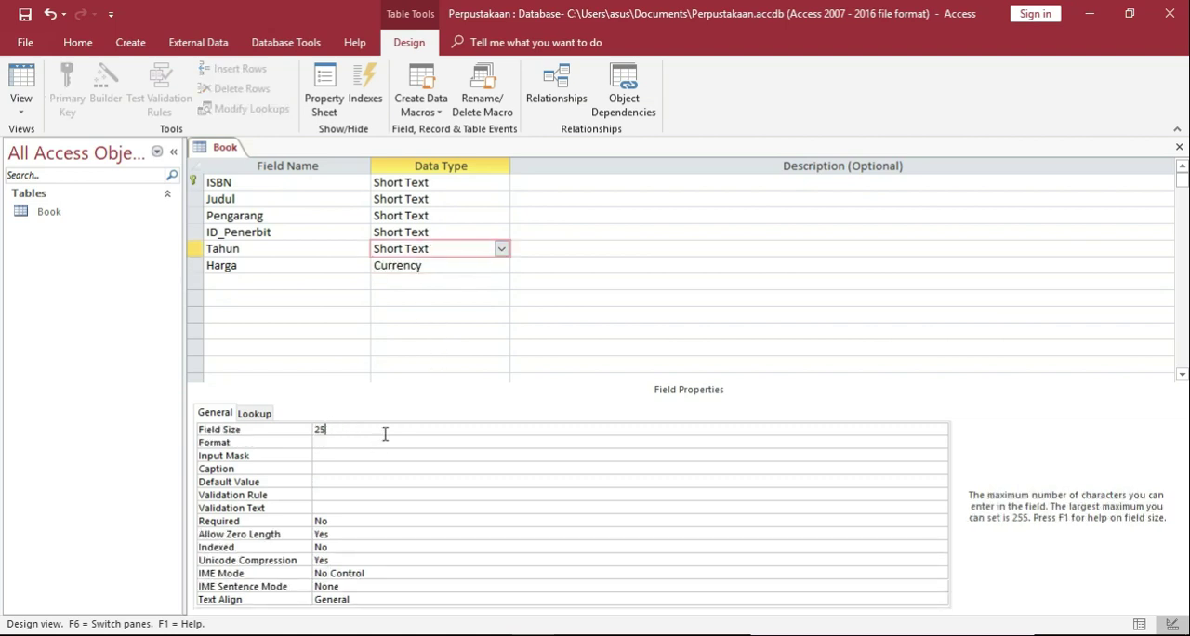
type("4")
left_click(447, 299)
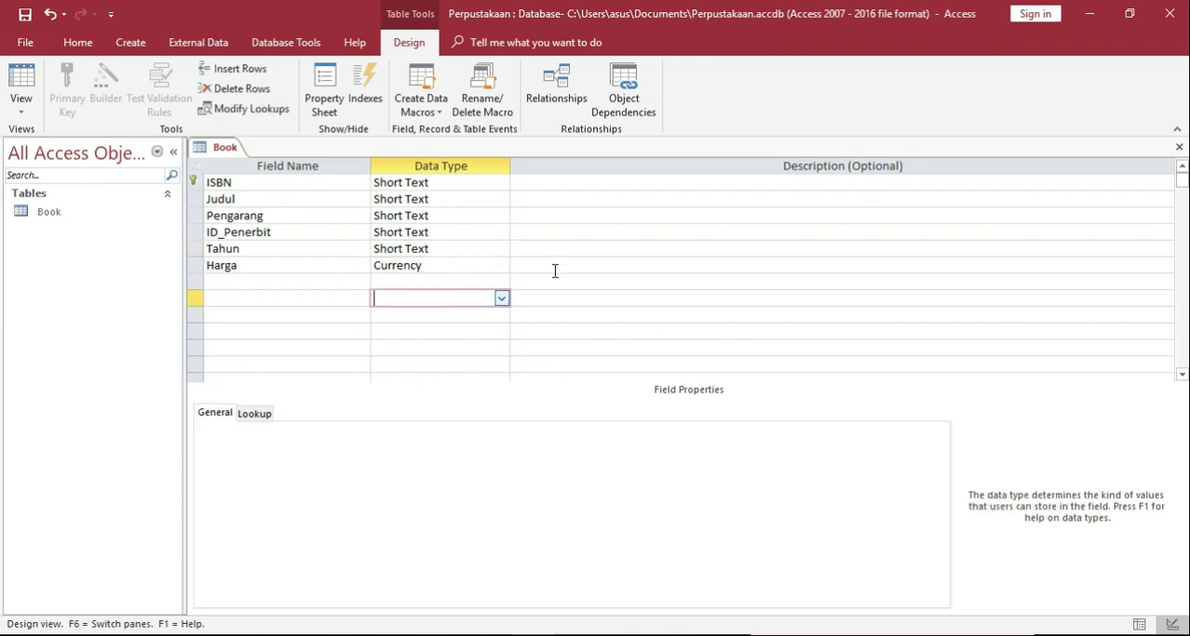
left_click(398, 248)
left_click(435, 264)
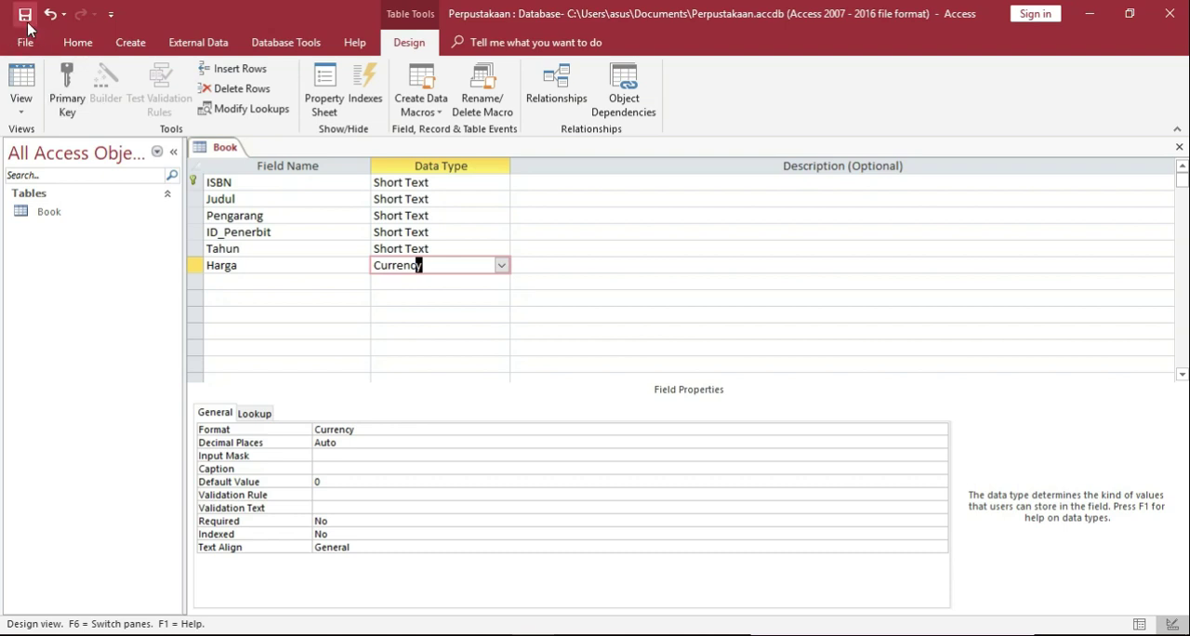
Save the Book table's design and switch the table to Datasheet View.
left_click(513, 265)
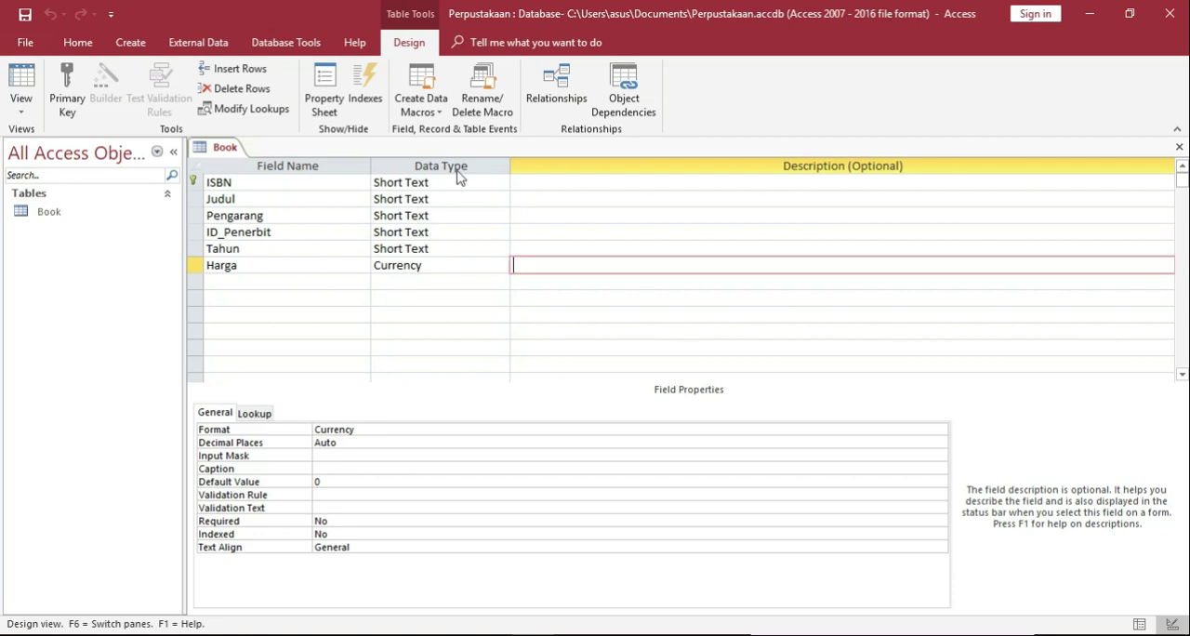
left_click(76, 221)
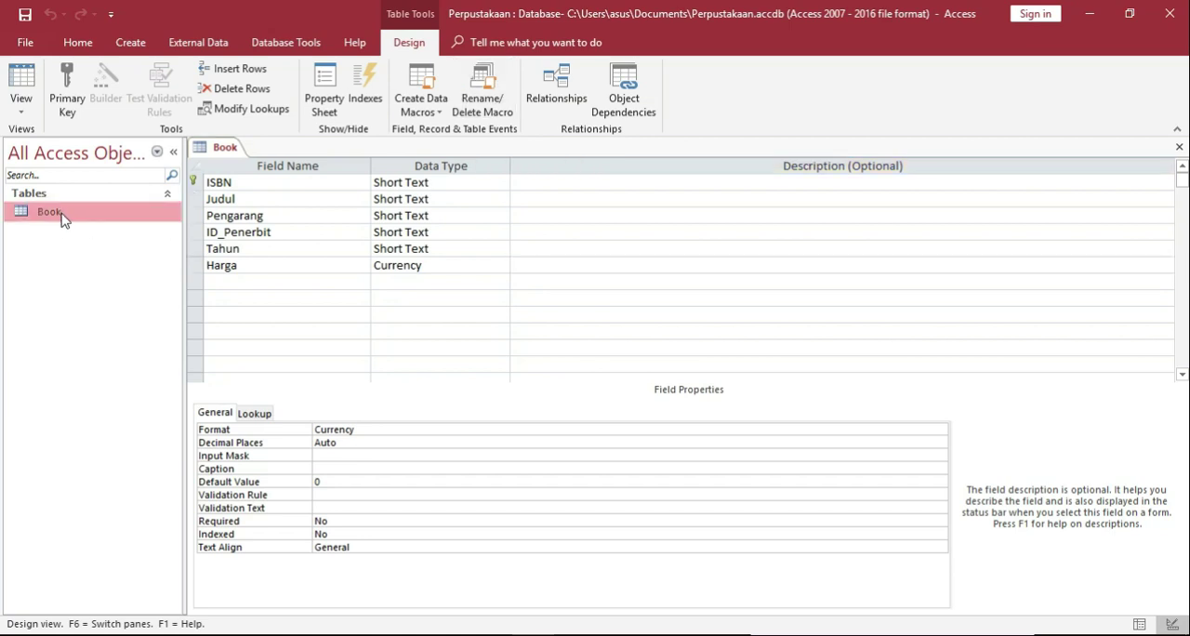
left_click(21, 78)
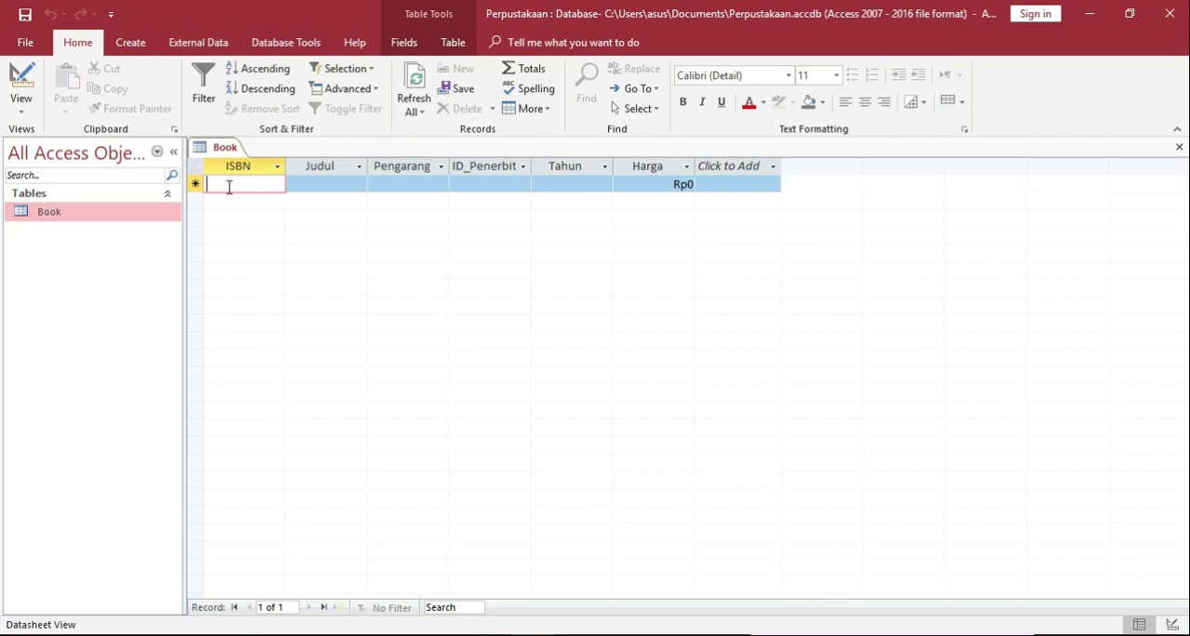
Start the first book record with ISBN 596007124 and the Judul Head First.
type("596")
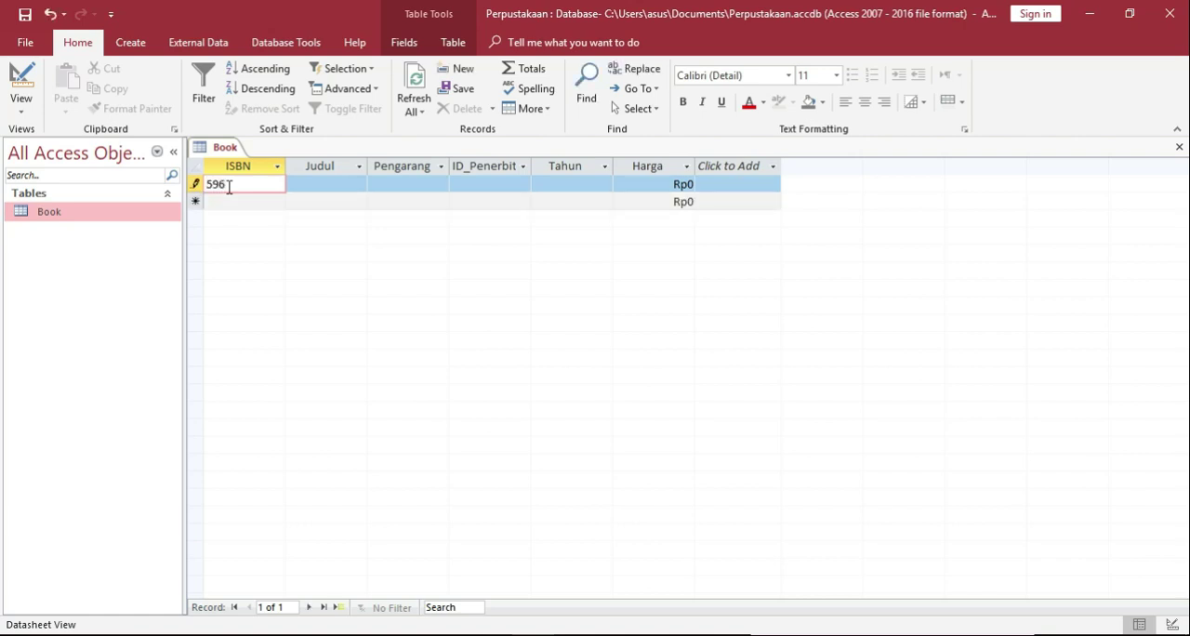
type("007124")
left_click(341, 191)
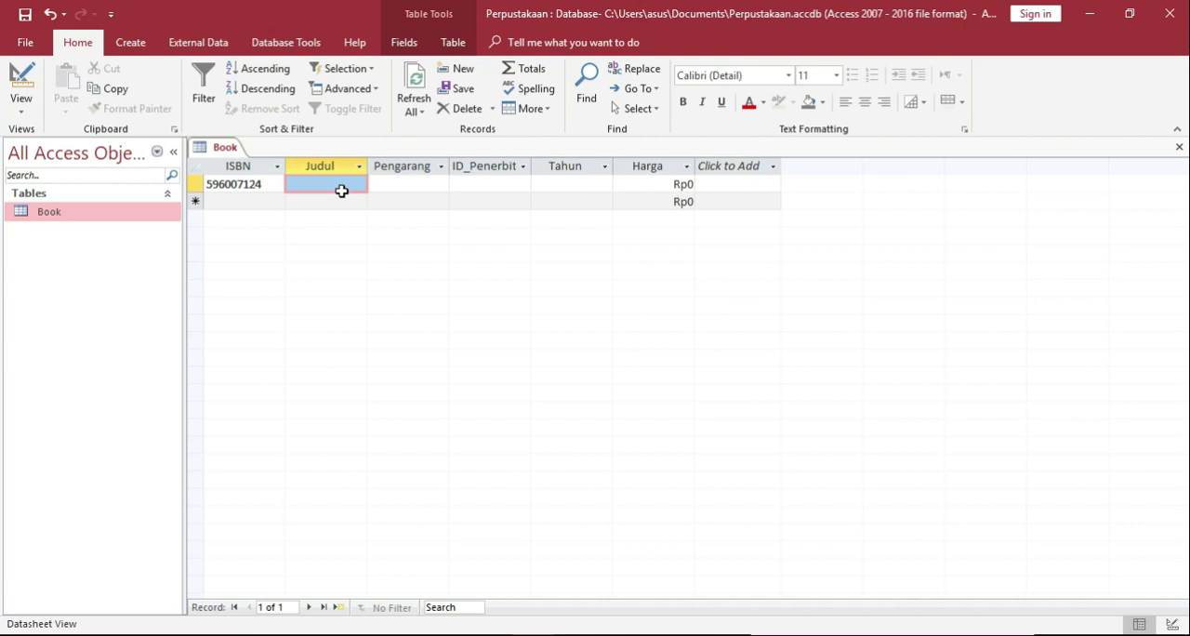
type("Head Fir")
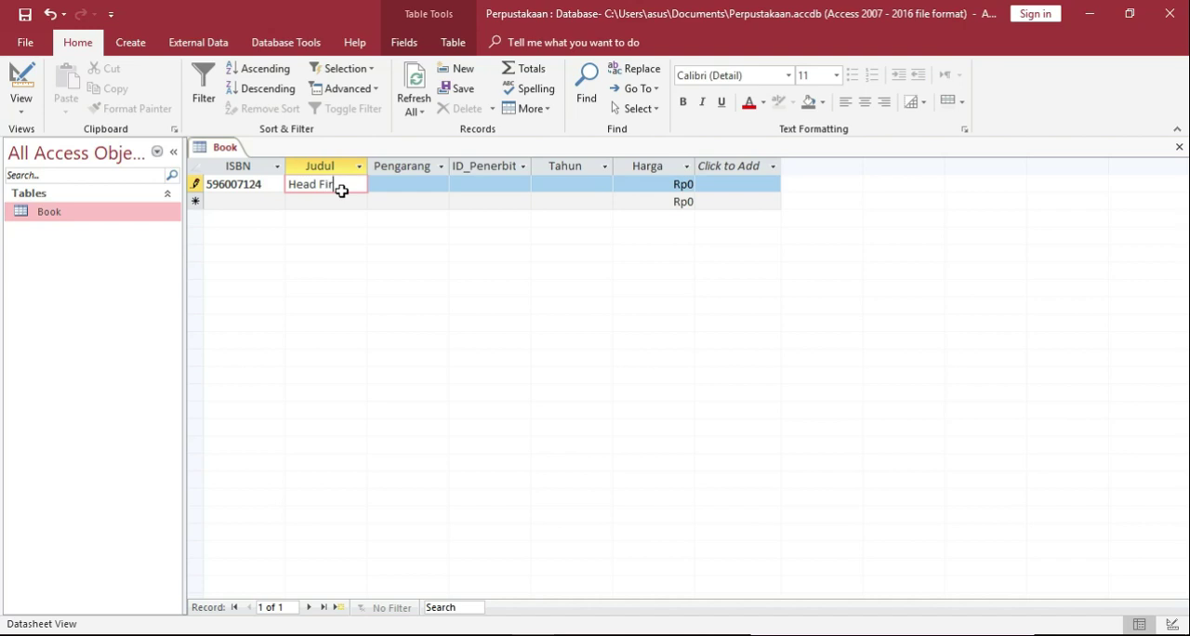
type("st")
key("Tab")
Enter the author's full name as Pengarang and NY-001 as ID_Penerbit for the Head First record.
type("Er")
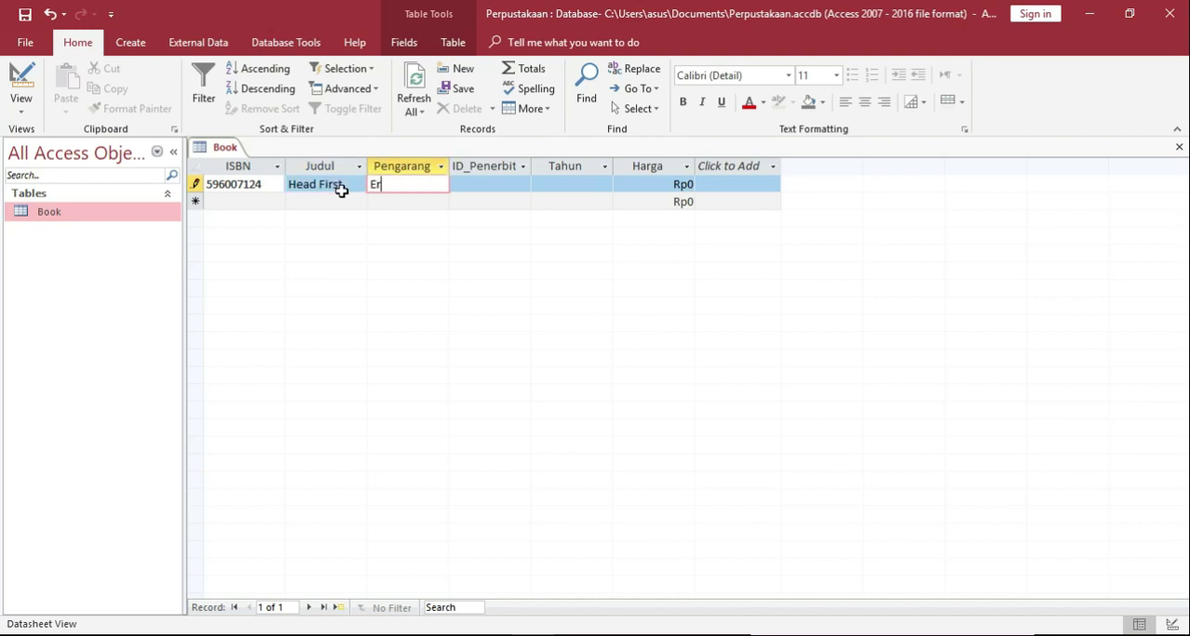
type("ic Freeman")
key("Tab")
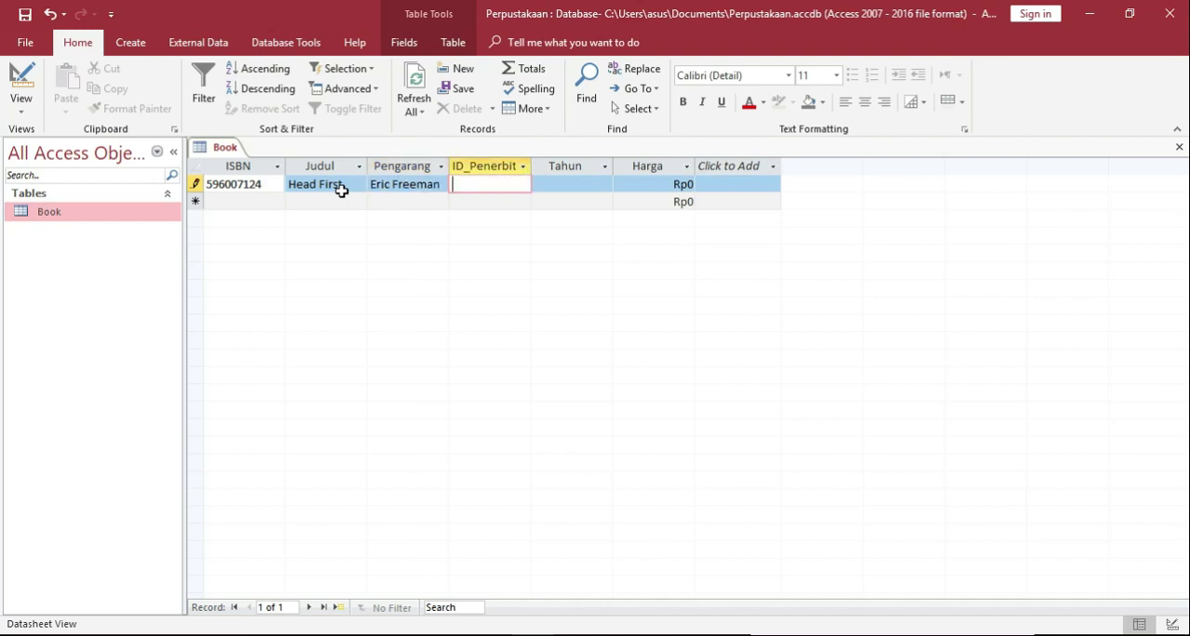
type("NY-001")
key("Tab")
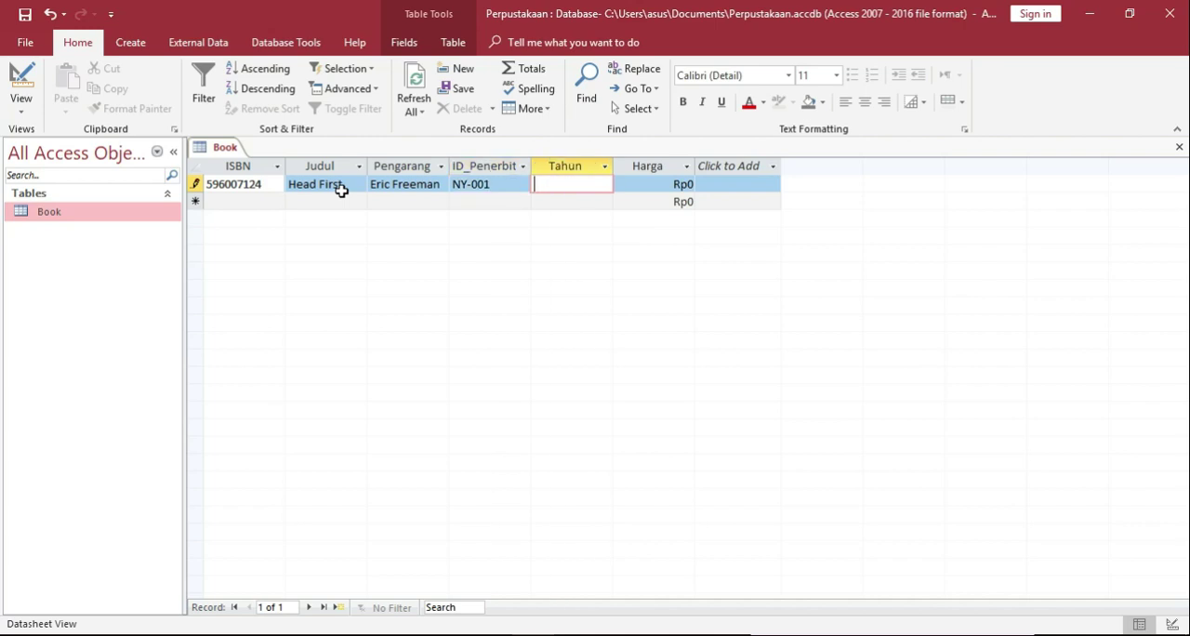
Complete the Head First record with Tahun 2004 and a Harga of 500000.
type("2004")
key("Tab")
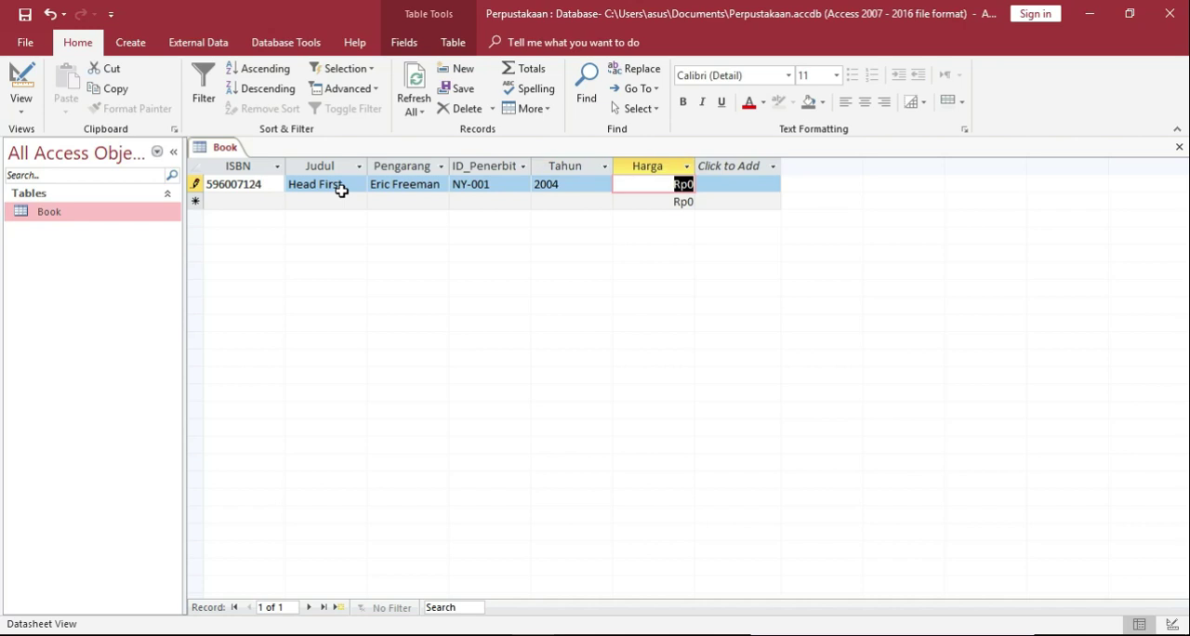
type("500000")
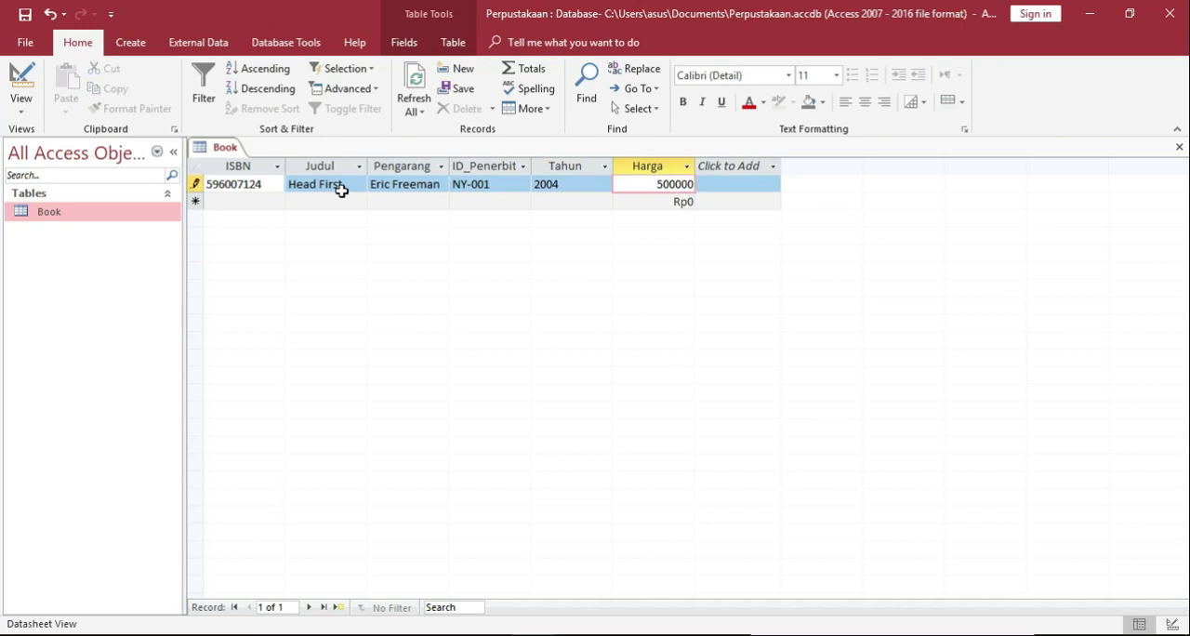
key("Tab")
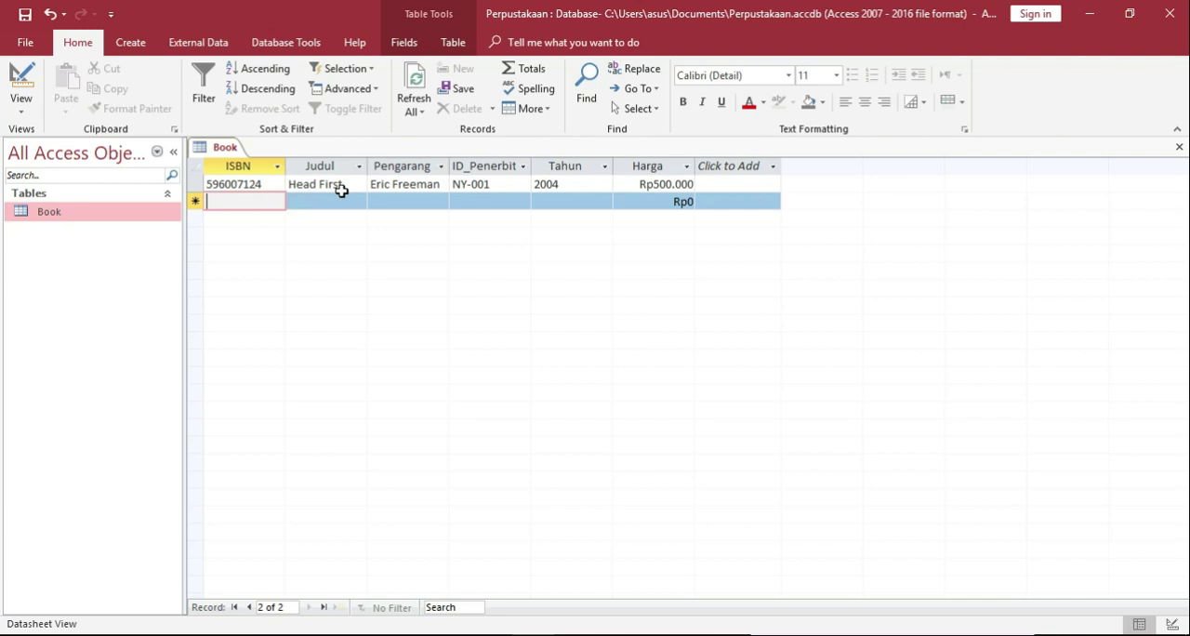
type("97")
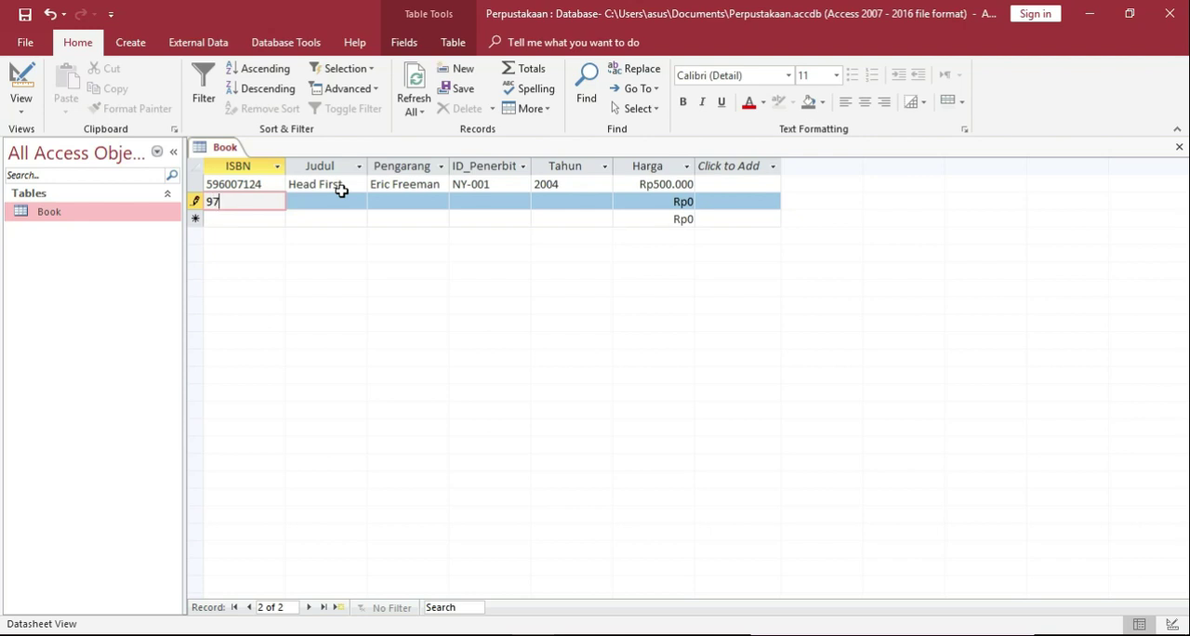
type("93338806")
key("Tab")
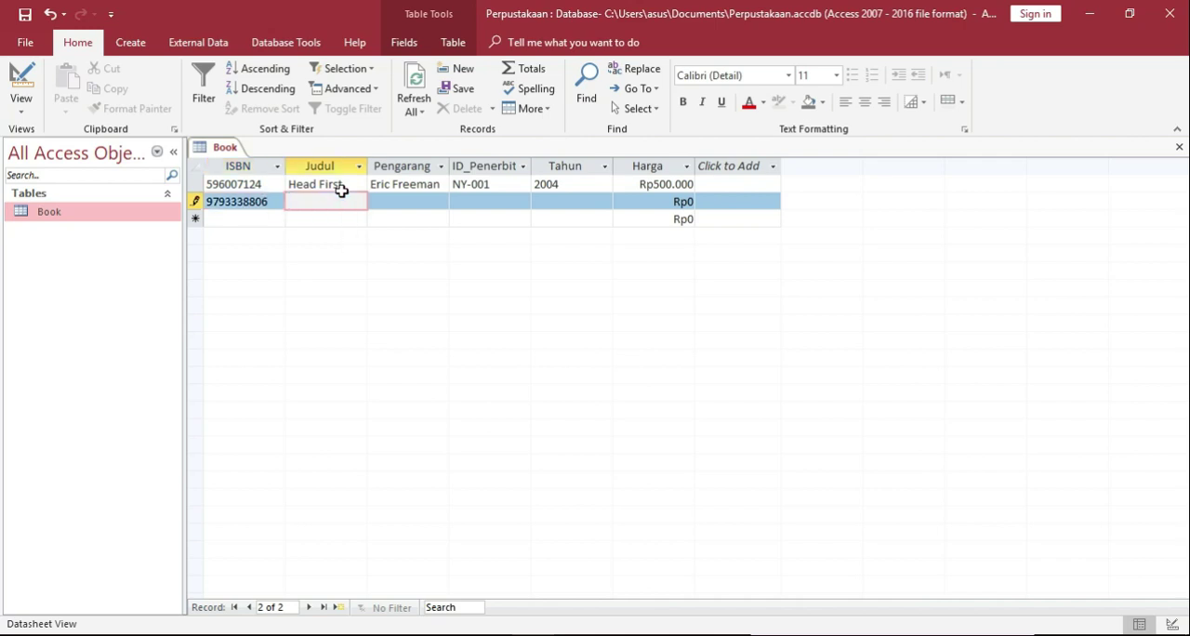
type("Oracle SQL")
key("Tab")
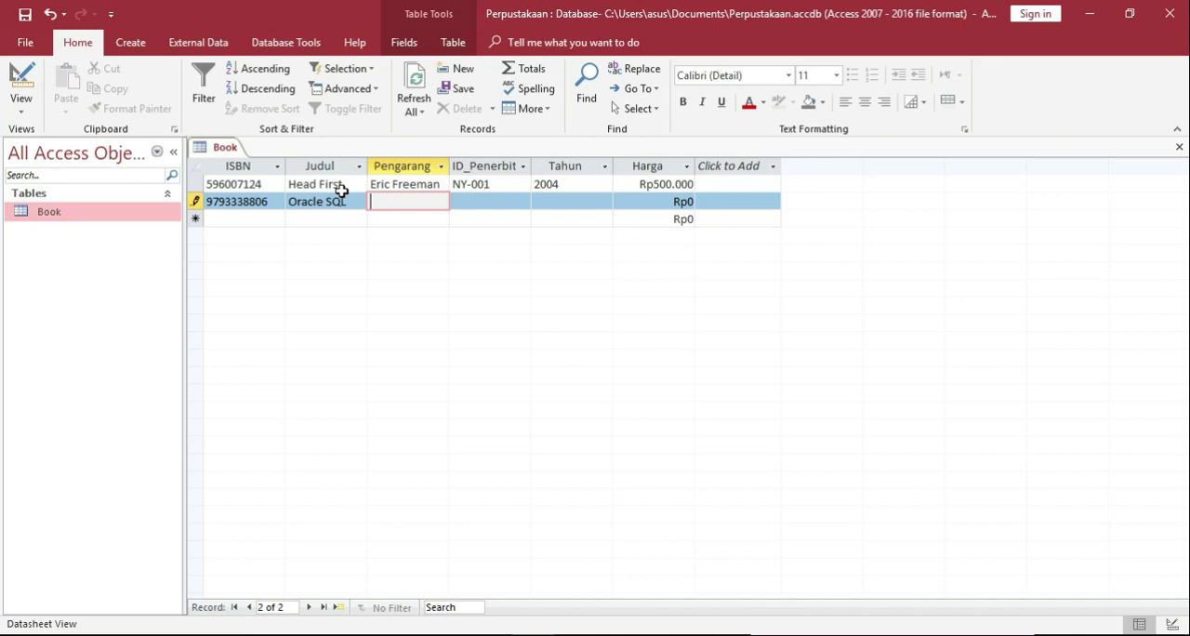
Enter the author's full name as Pengarang and BG-001 as ID_Penerbit for the Oracle SQL record.
type("Imam")
type(" Heryanto")
key("Tab")
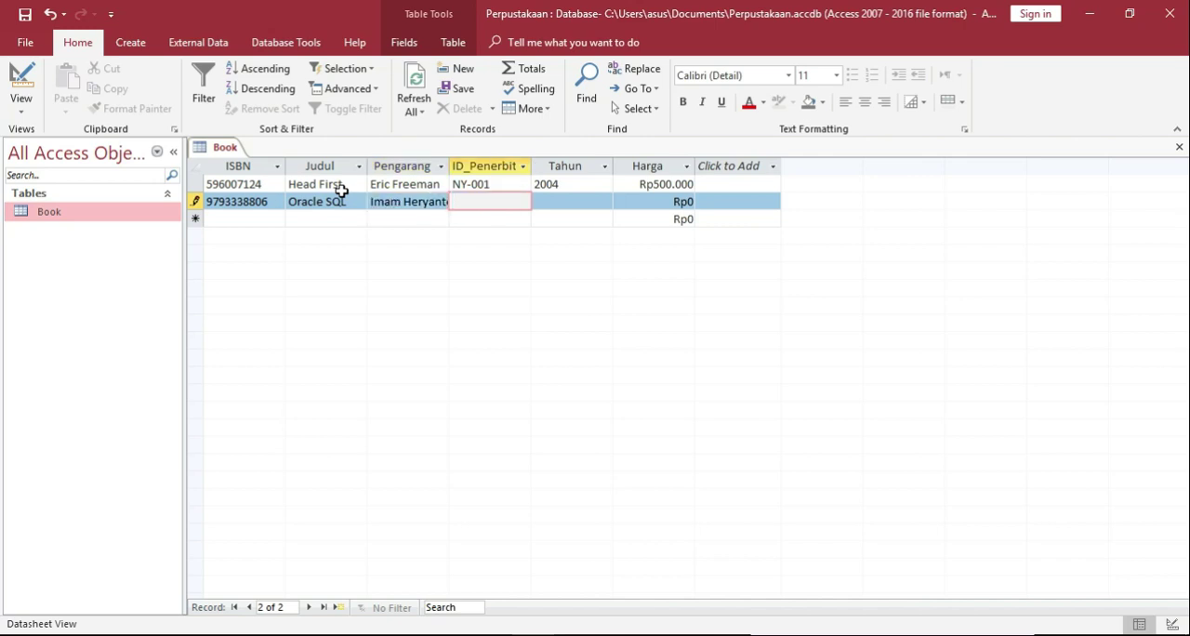
type("BG-001")
key("Tab")
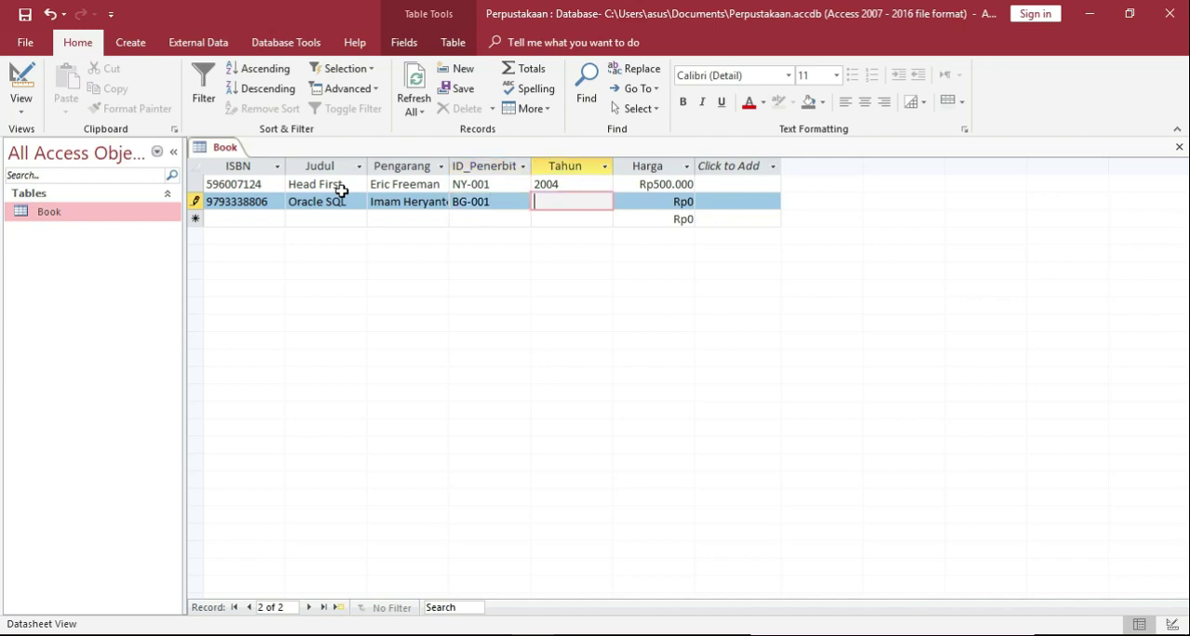
Complete the Oracle SQL record with Tahun 2006 and a Harga of 85000.
type("2006")
key("Tab")
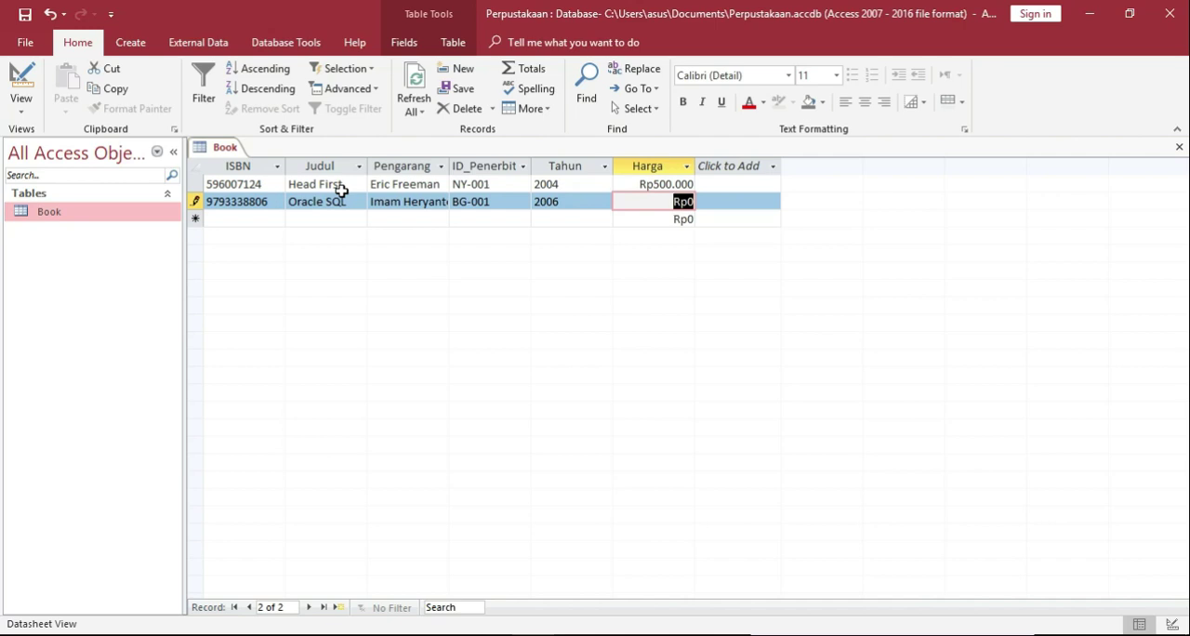
type("85000")
key("Tab")
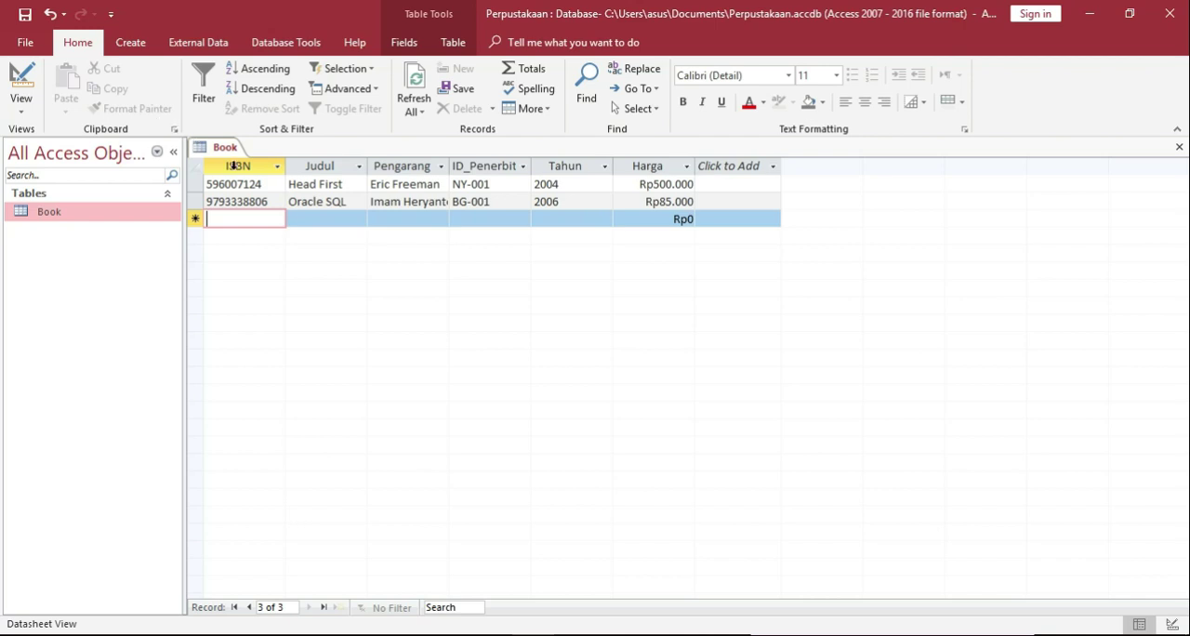
Review the Book table's fields in Design View and return to Datasheet View.
left_click(21, 84)
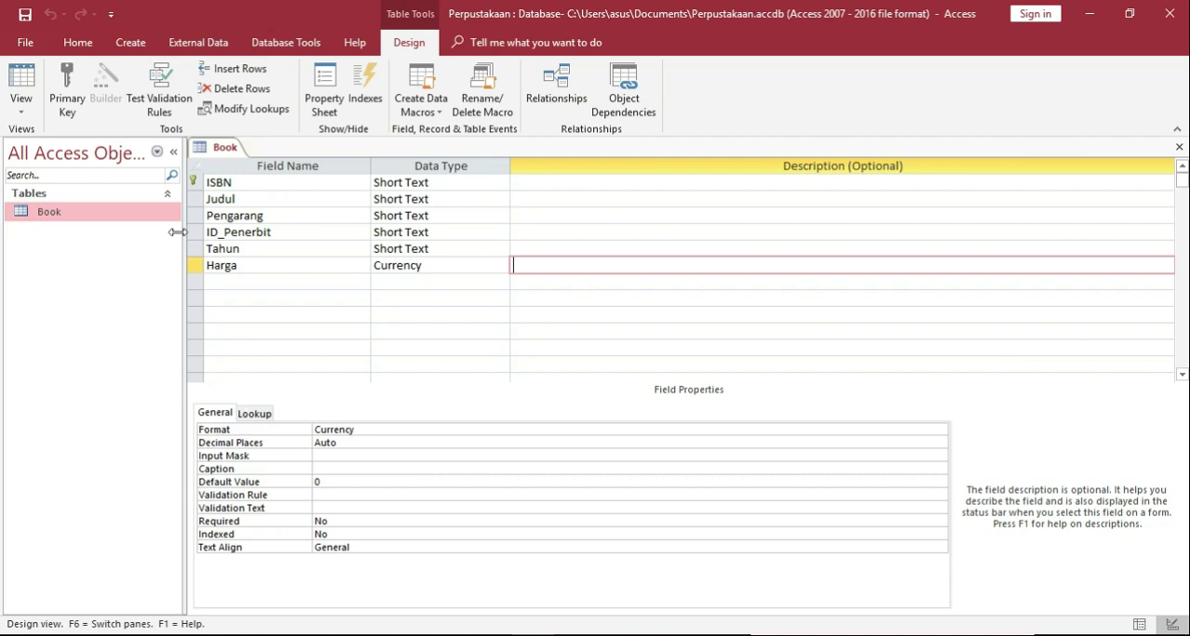
left_click(14, 75)
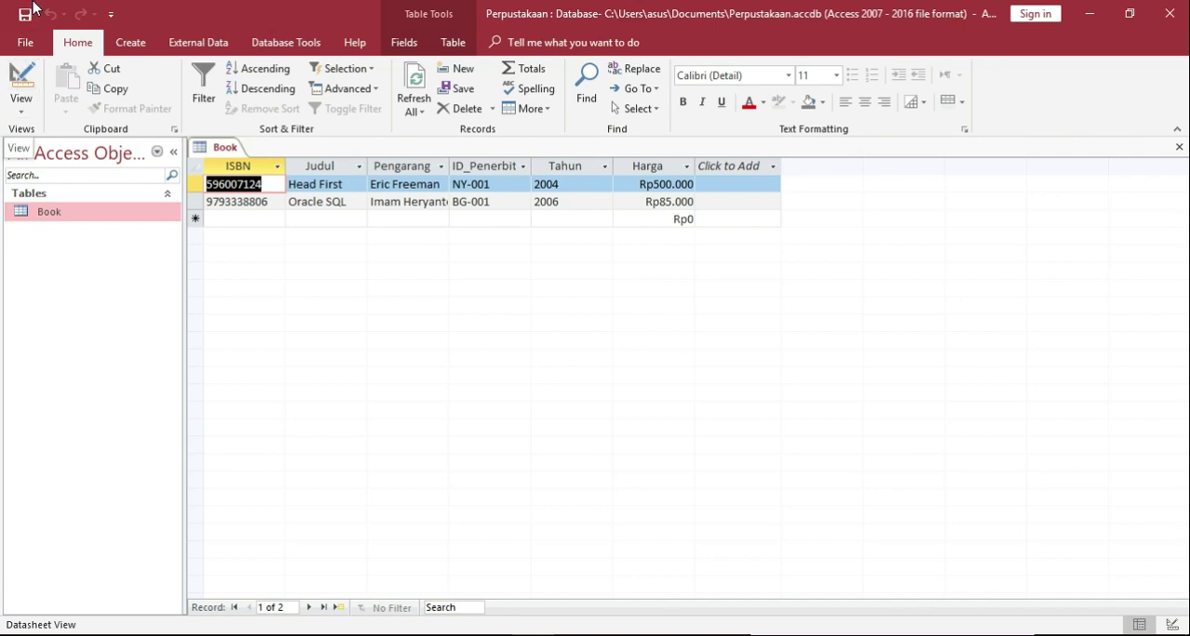
Create a second table, save it as Penerbit and show it in Design View.
left_click(127, 43)
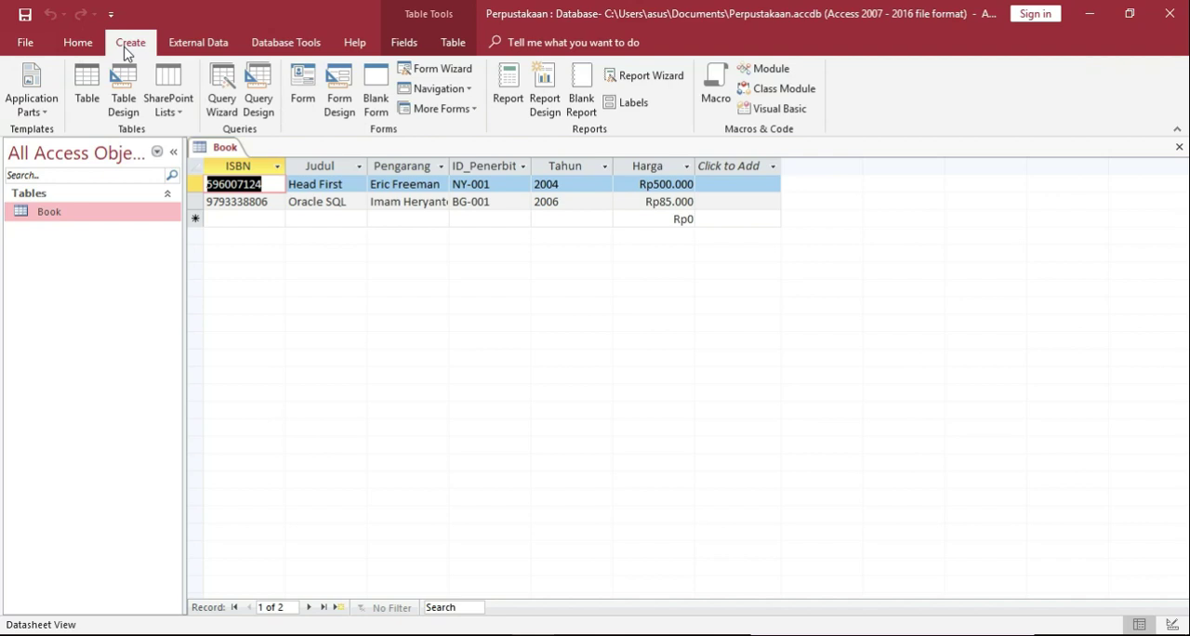
left_click(88, 84)
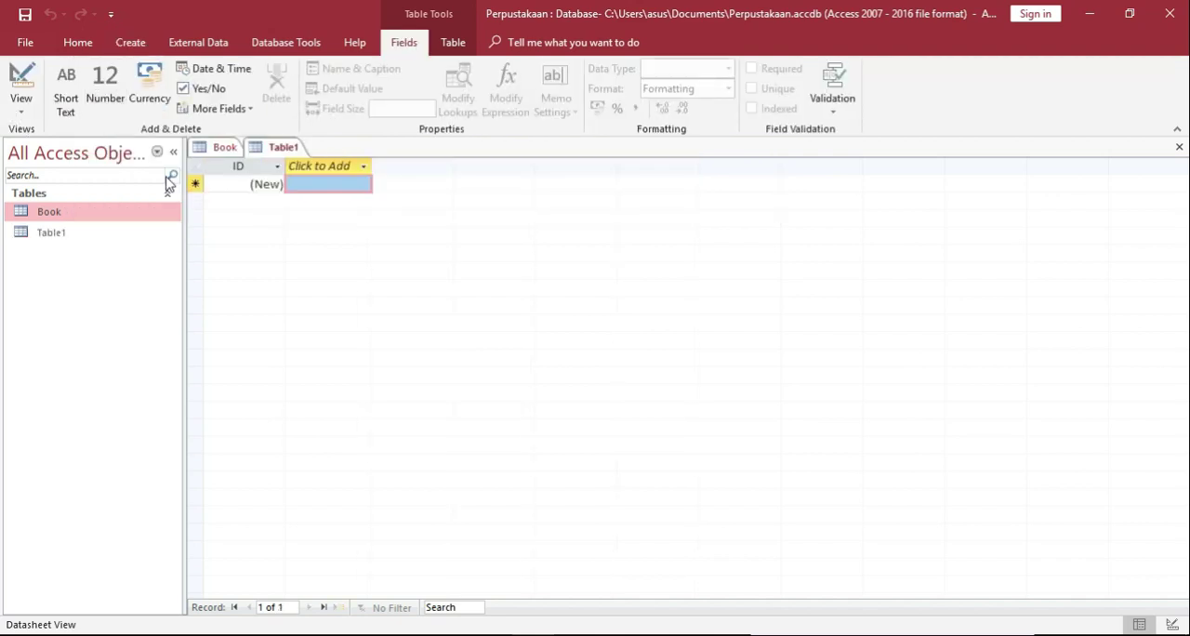
left_click(66, 239)
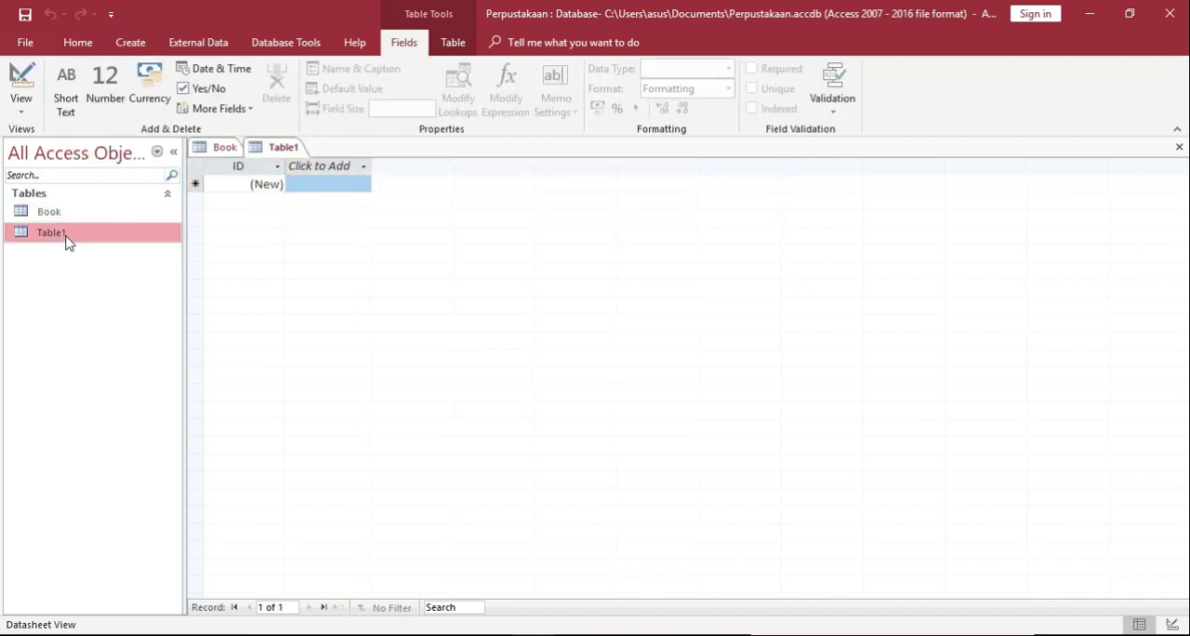
left_click(74, 214)
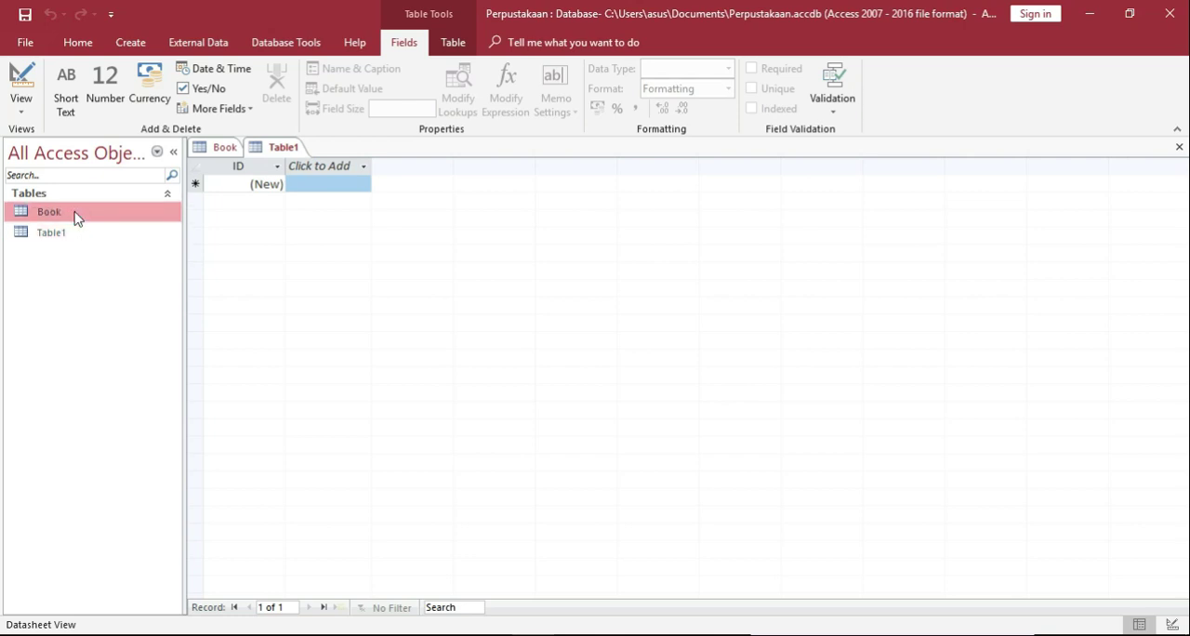
left_click(274, 150)
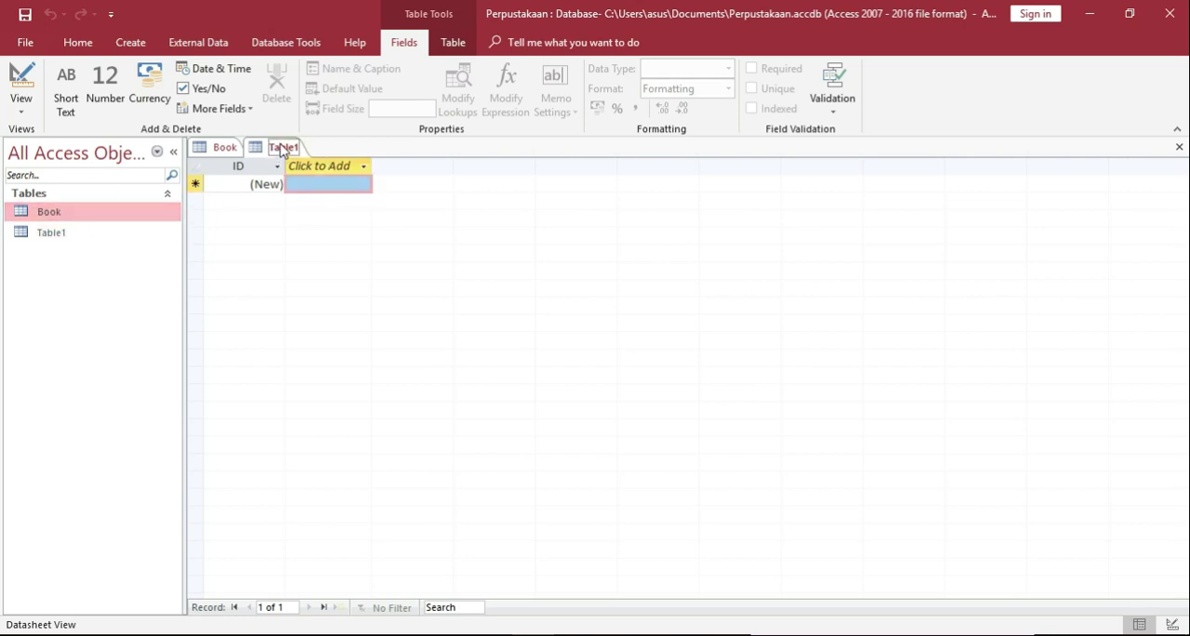
left_click(20, 83)
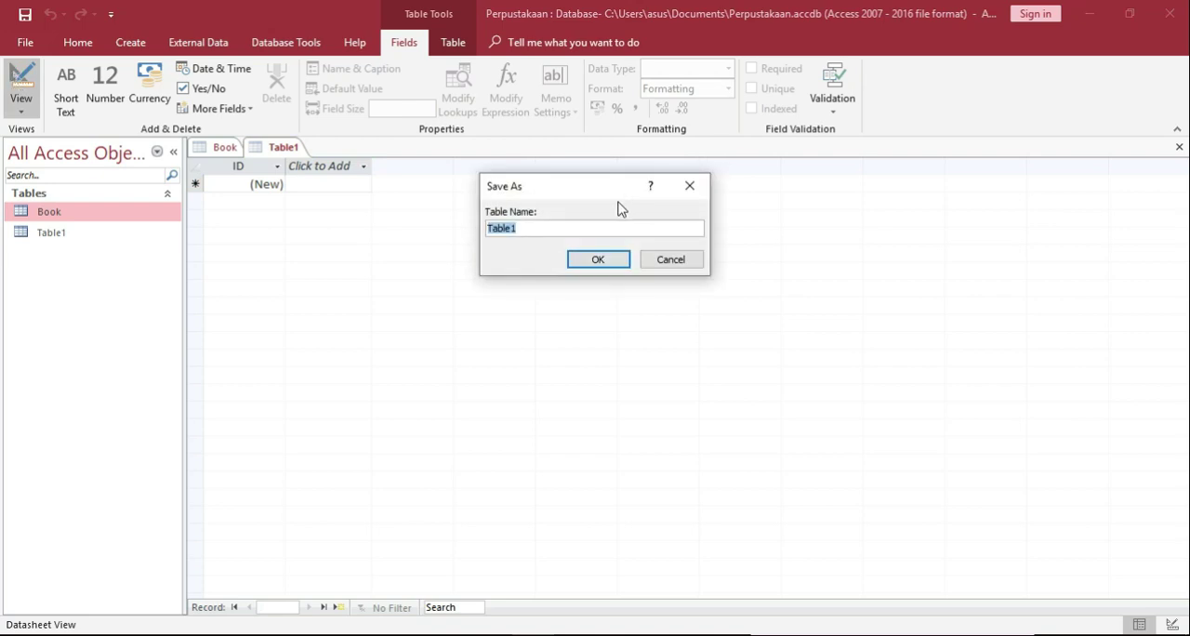
type("Penerbit")
key("Return")
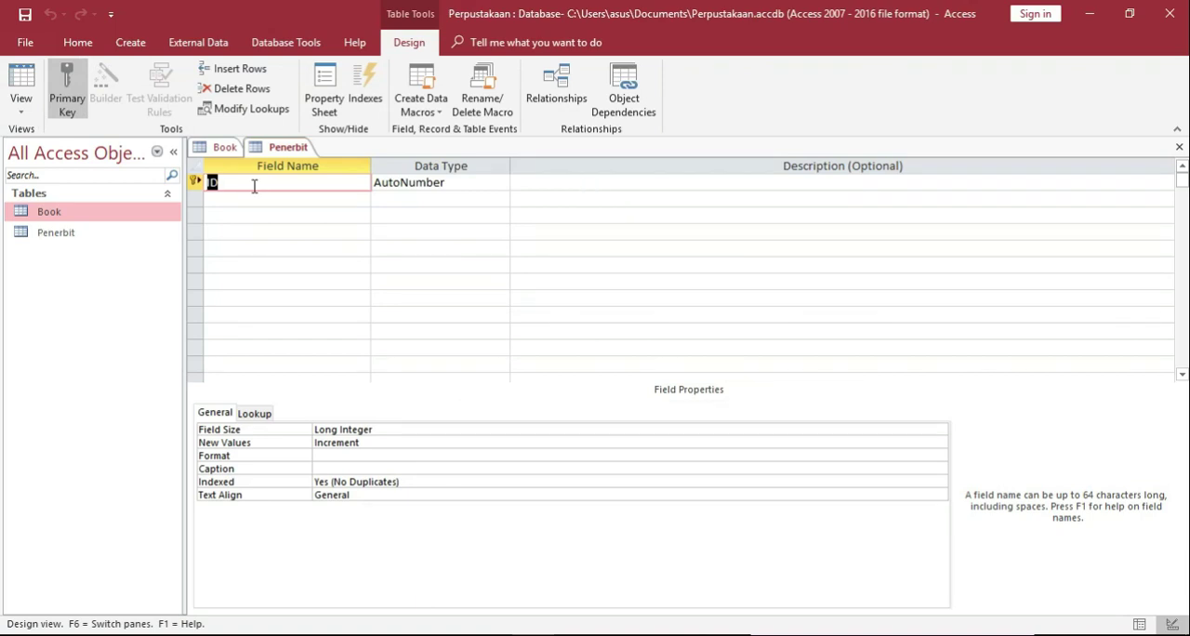
Rename the Penerbit table's primary key field as ID_Penerbit.
left_click(254, 186)
key("BackSpace")
key("BackSpace")
type("ID_Penerbit")
Change the ID_Penerbit field's data type to Short Text and set its field size to 10.
left_click(446, 198)
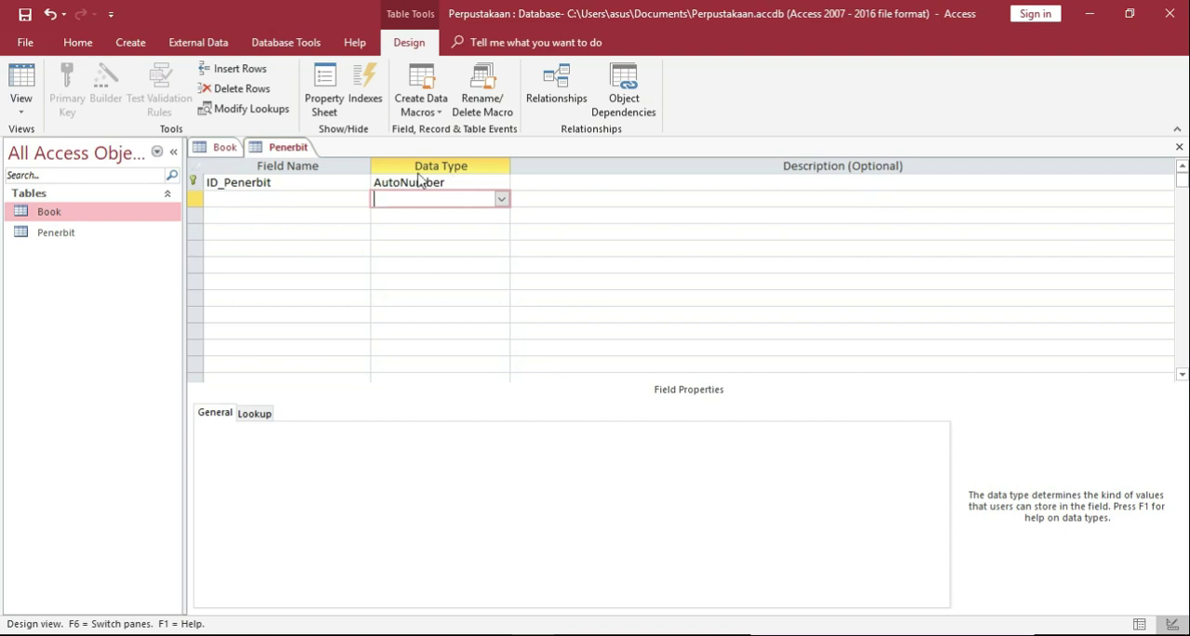
left_click(337, 205)
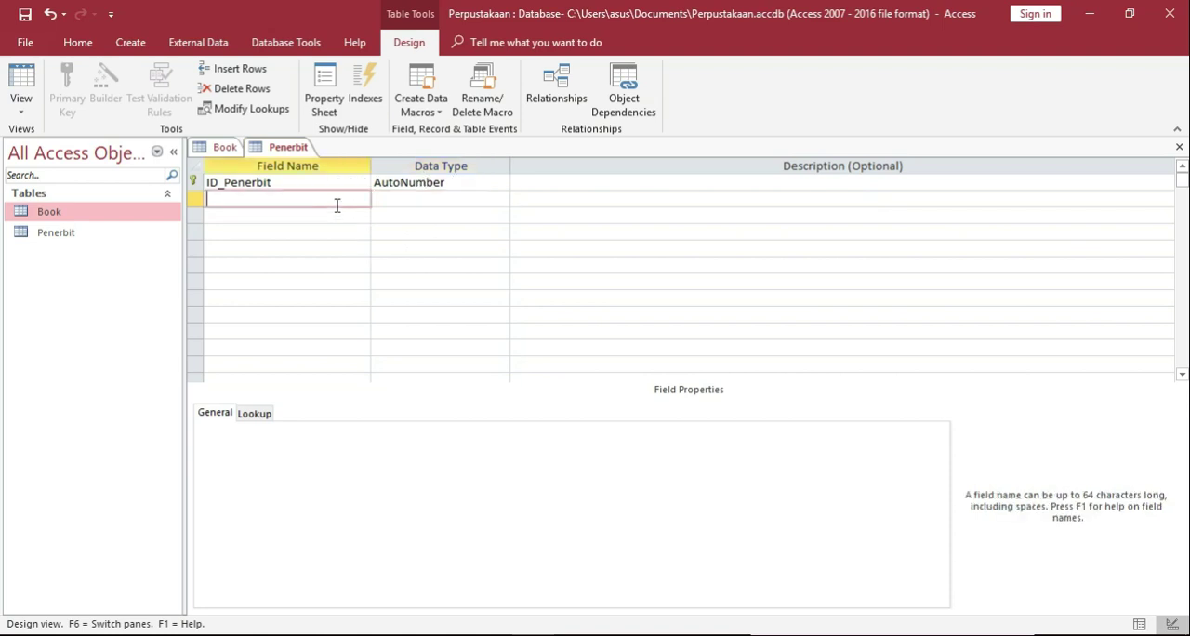
left_click(445, 186)
left_click(501, 183)
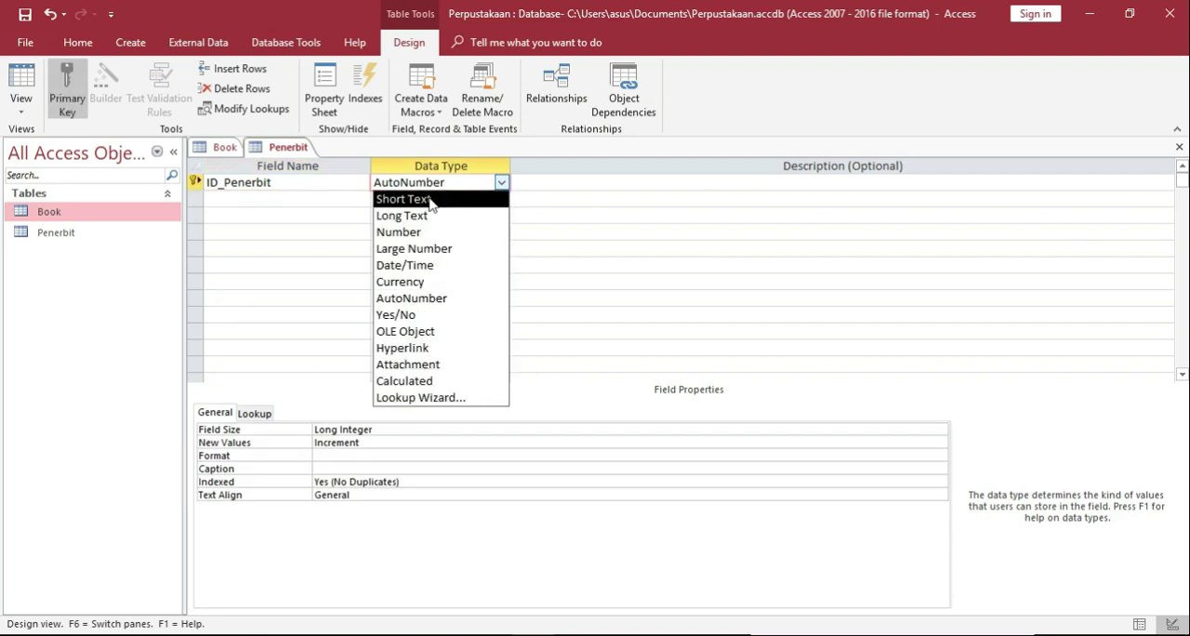
left_click(429, 201)
left_click(353, 430)
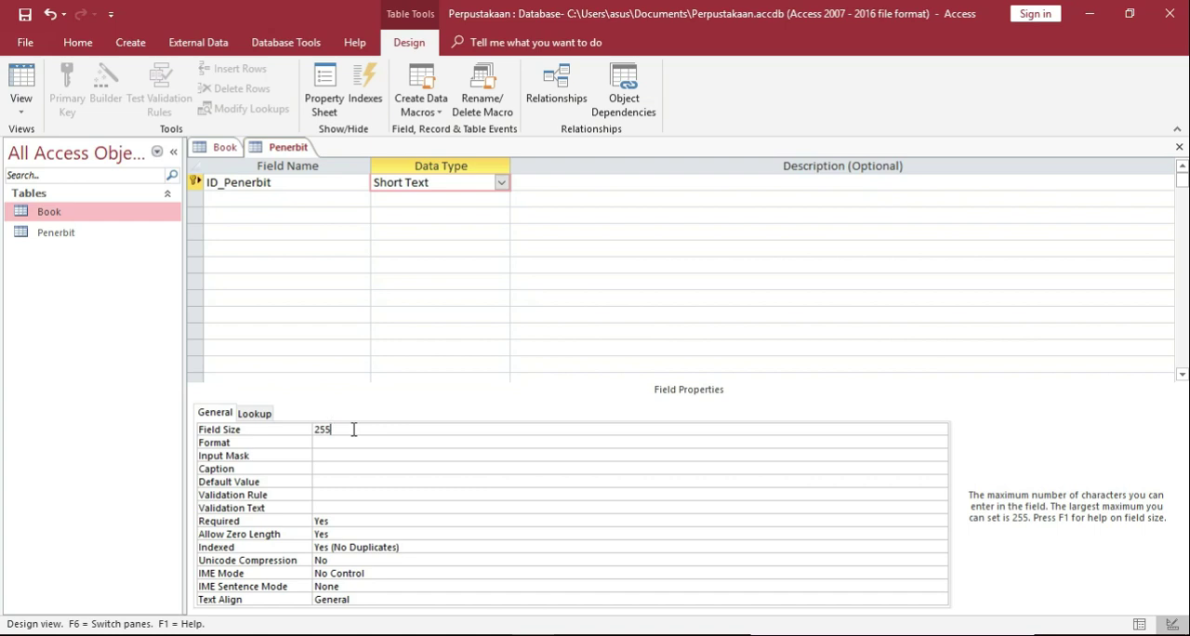
key("BackSpace")
key("BackSpace")
key("BackSpace")
type("10")
Add a Short Text field named Penerbit below ID_Penerbit with a field size of 40.
left_click(233, 197)
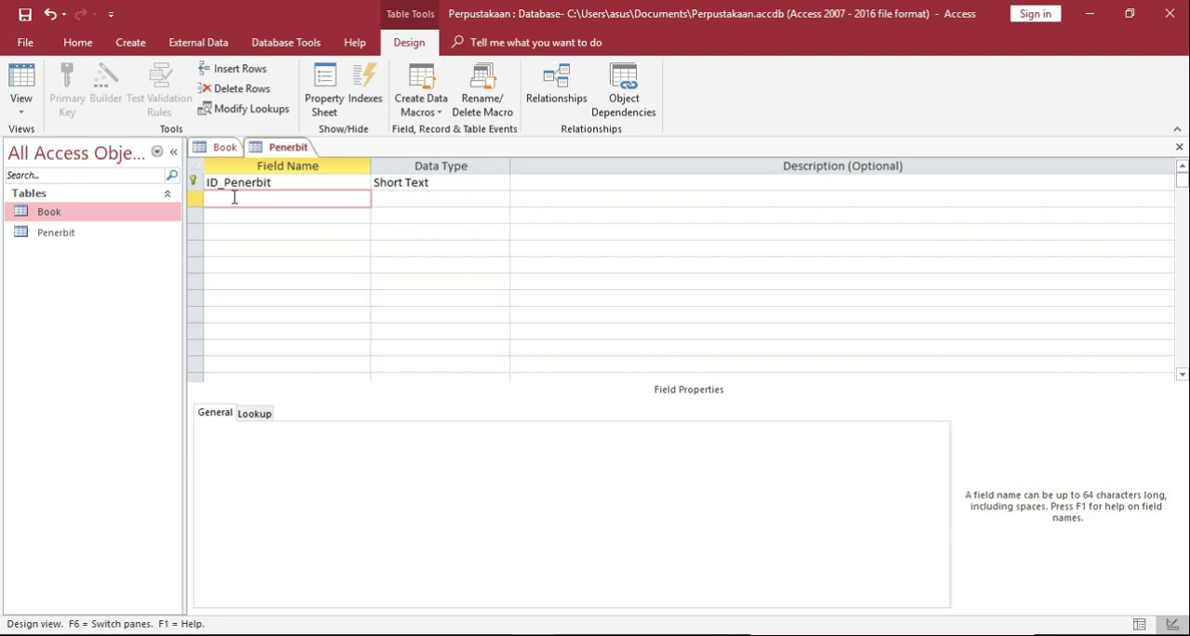
type("Penerbit")
key("Tab")
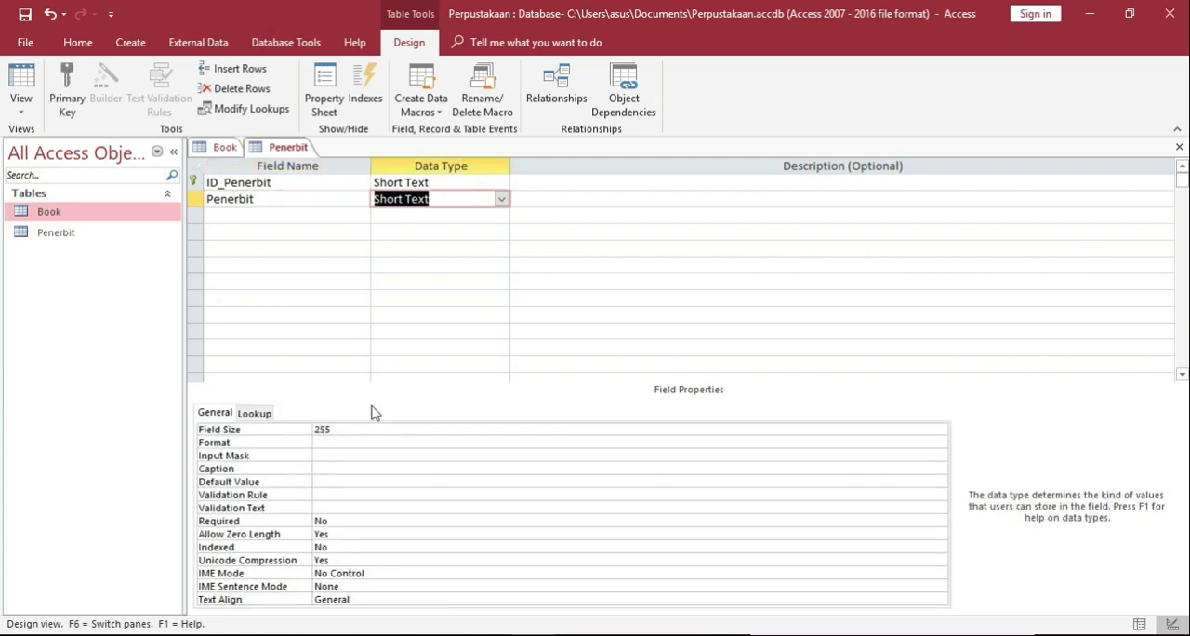
left_click(346, 428)
key("BackSpace")
key("BackSpace")
key("BackSpace")
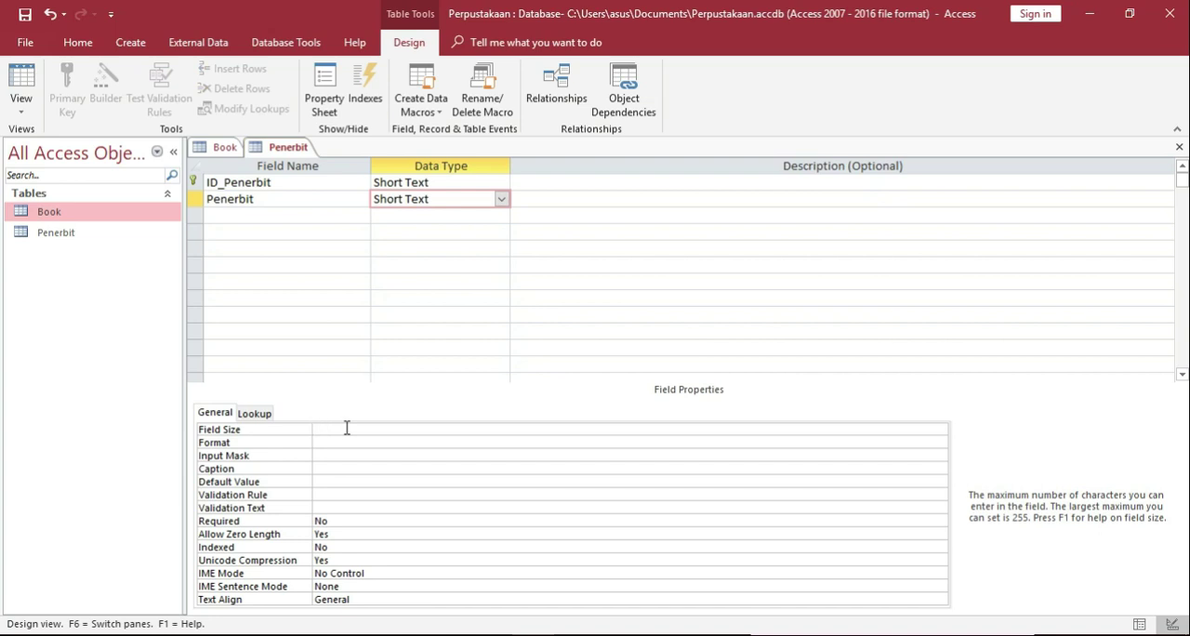
type("40")
Add a Short Text field named Kota below the Penerbit field.
left_click(290, 223)
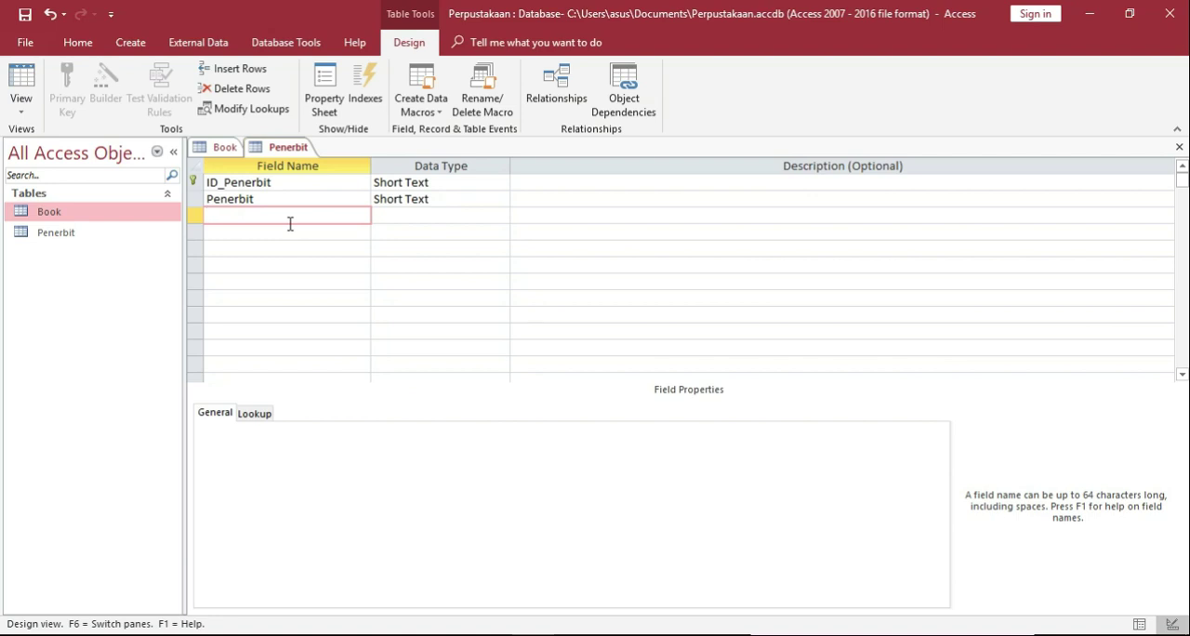
type("Kota")
left_click(473, 215)
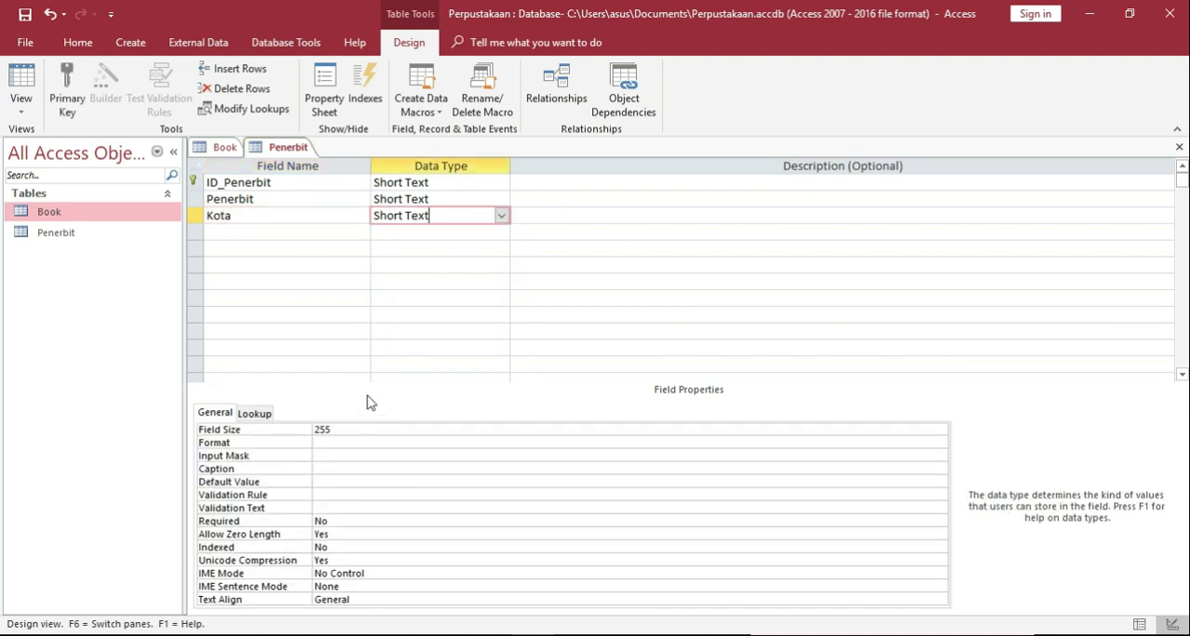
Set the Kota field's size to 20 in the Penerbit table.
left_click(348, 433)
key("BackSpace")
key("BackSpace")
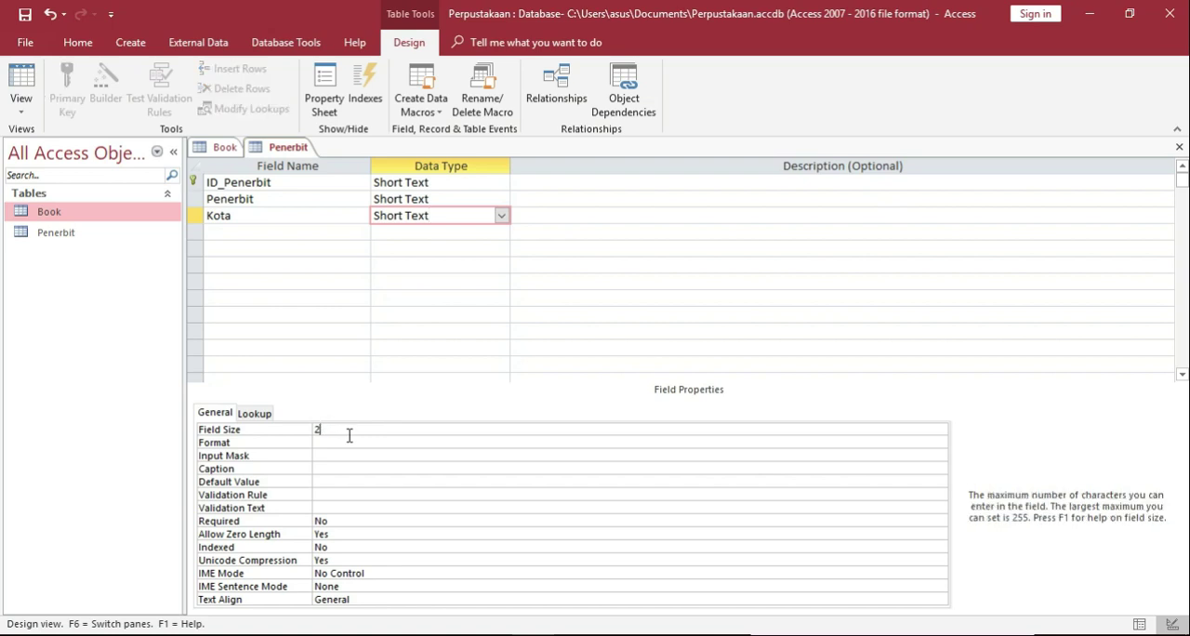
key("BackSpace")
type("20")
Add a Short Text field named No_telp below Kota with a field size of 15.
left_click(216, 230)
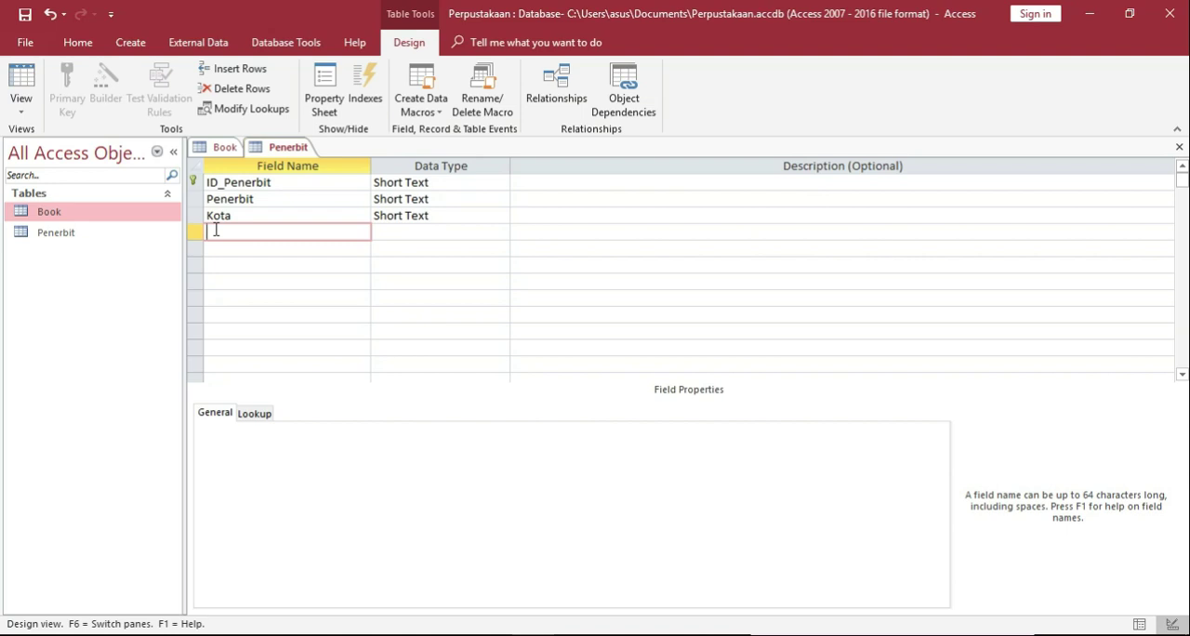
type("No_telp")
left_click(390, 234)
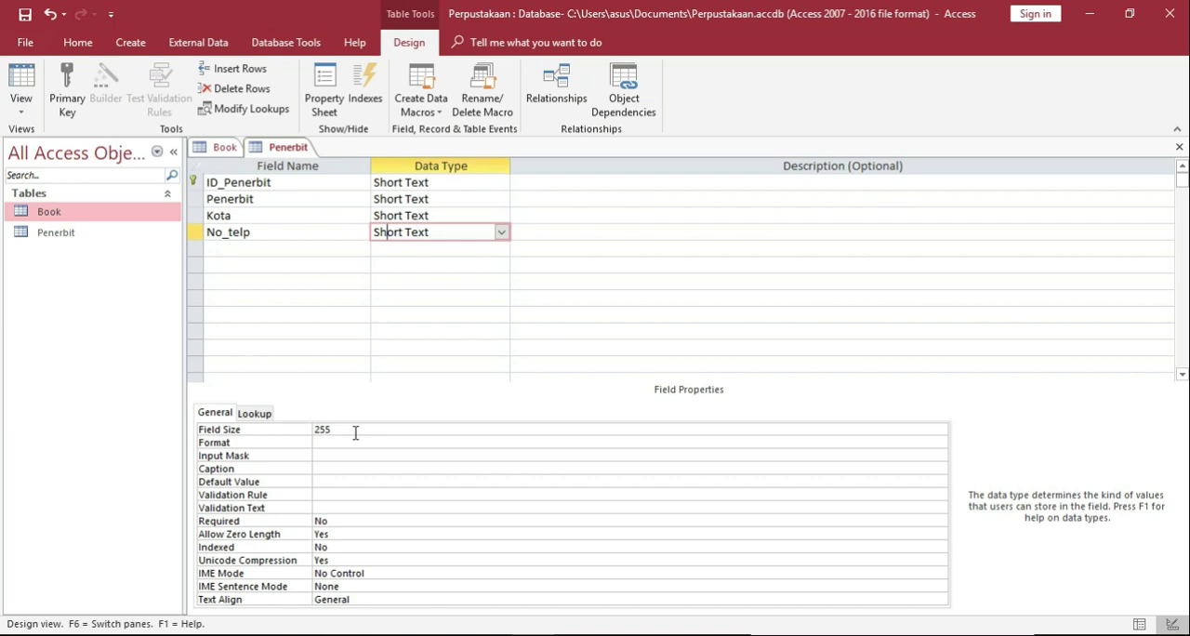
left_click(355, 430)
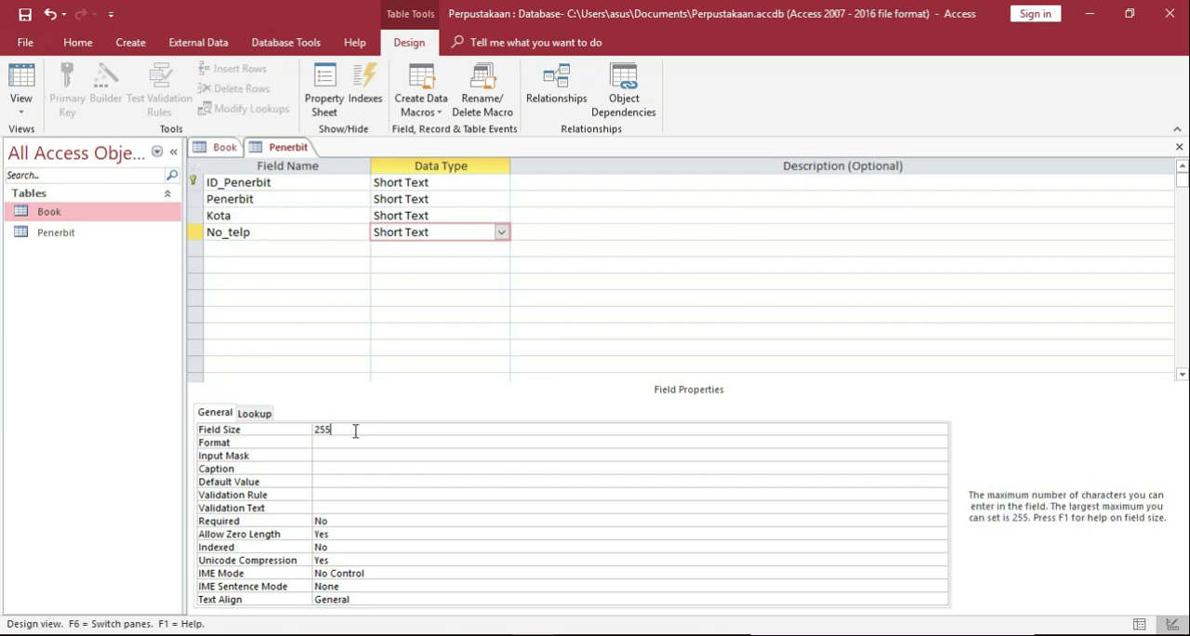
key("BackSpace")
key("BackSpace")
key("BackSpace")
type("15")
Save the Penerbit table and switch it to Datasheet view.
left_click(293, 317)
left_click(21, 86)
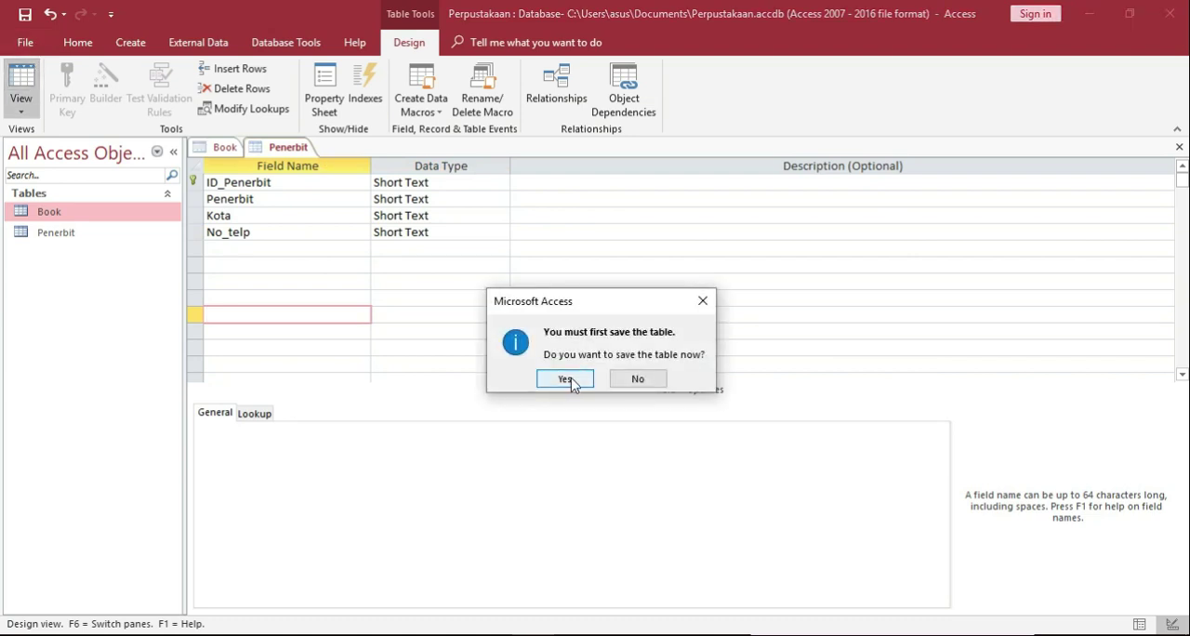
left_click(569, 379)
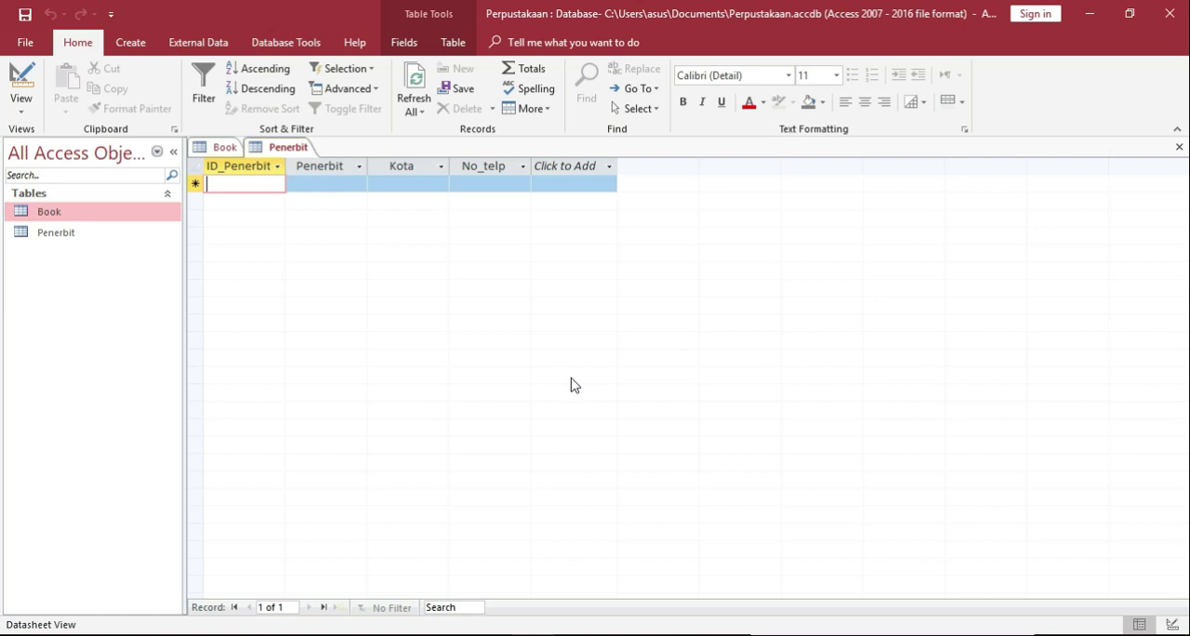
Start the first Penerbit record with ID_Penerbit NY-001, Penerbit O Really and Kota New York.
type("N")
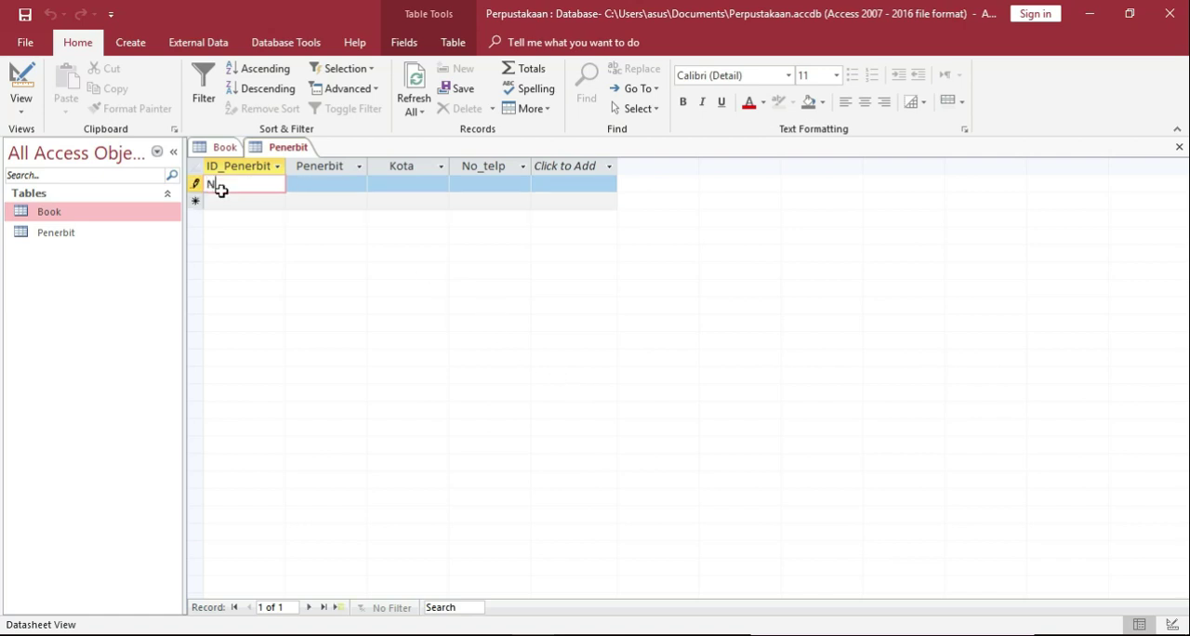
type("V")
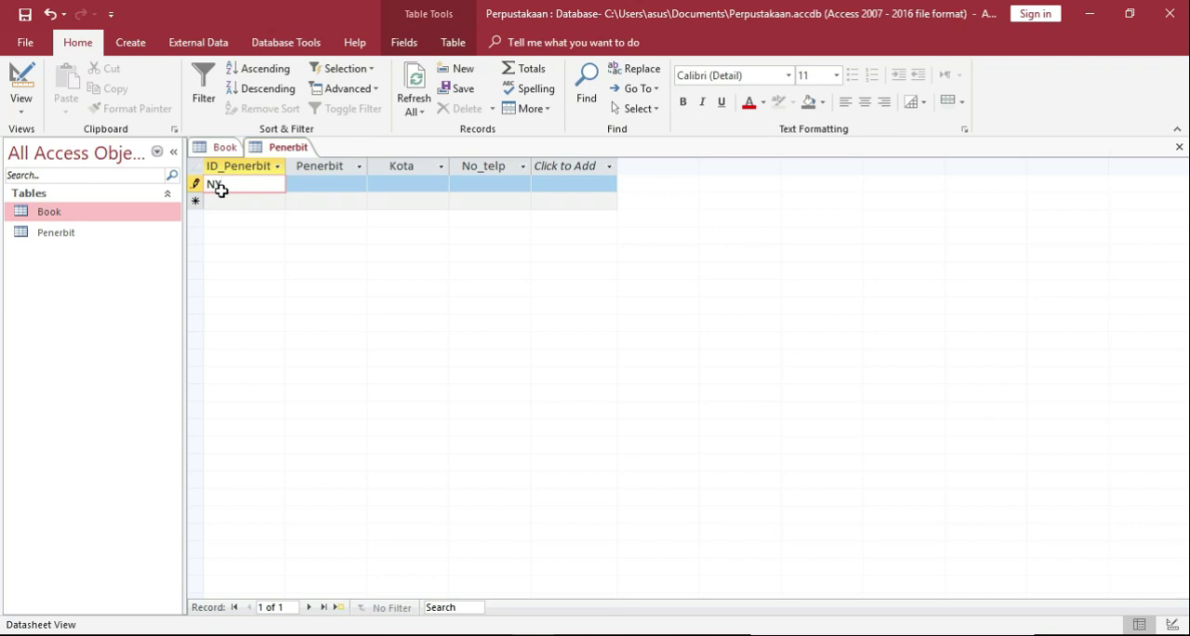
type("-001")
key("Tab")
type("O R")
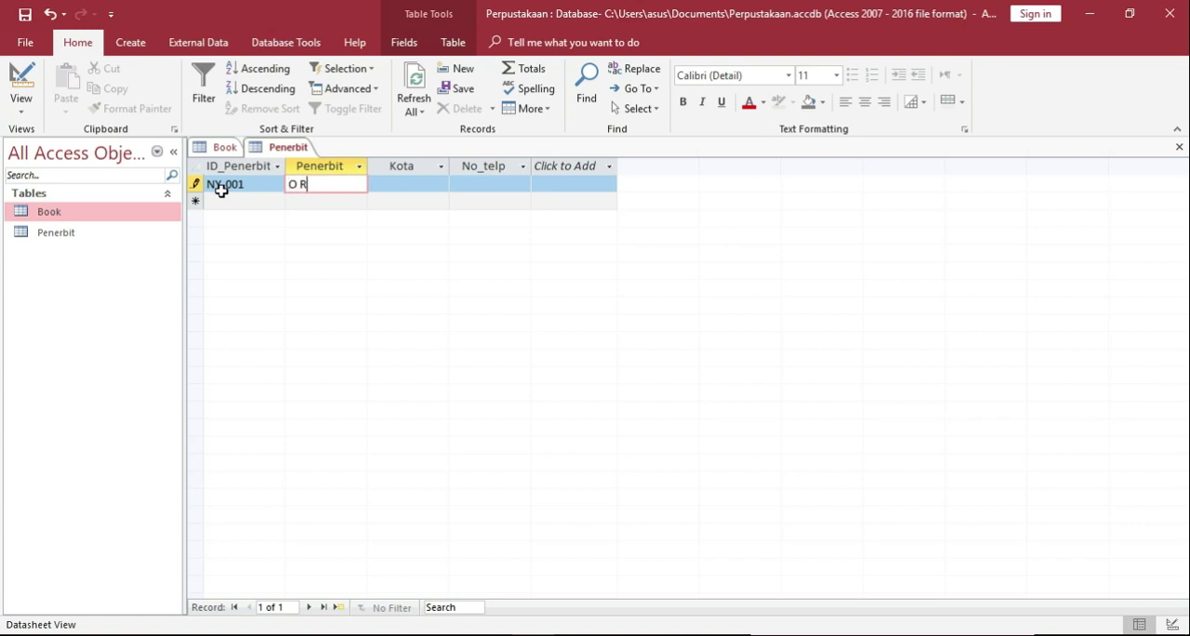
type("eally")
key("Tab")
type("New ")
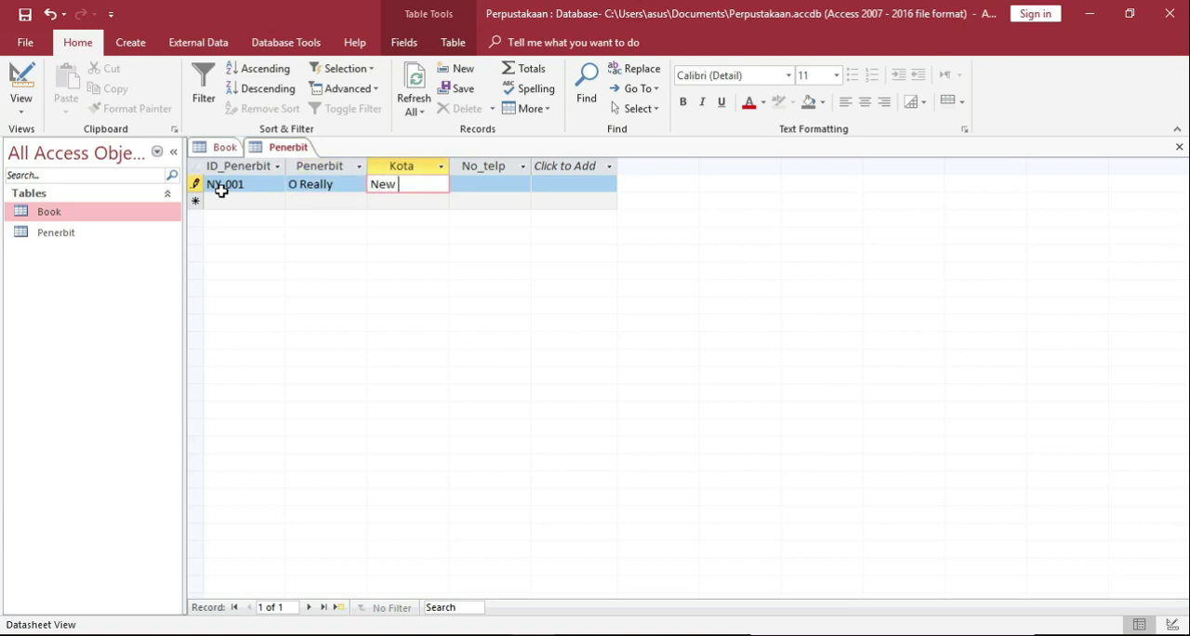
type("York")
key("Tab")
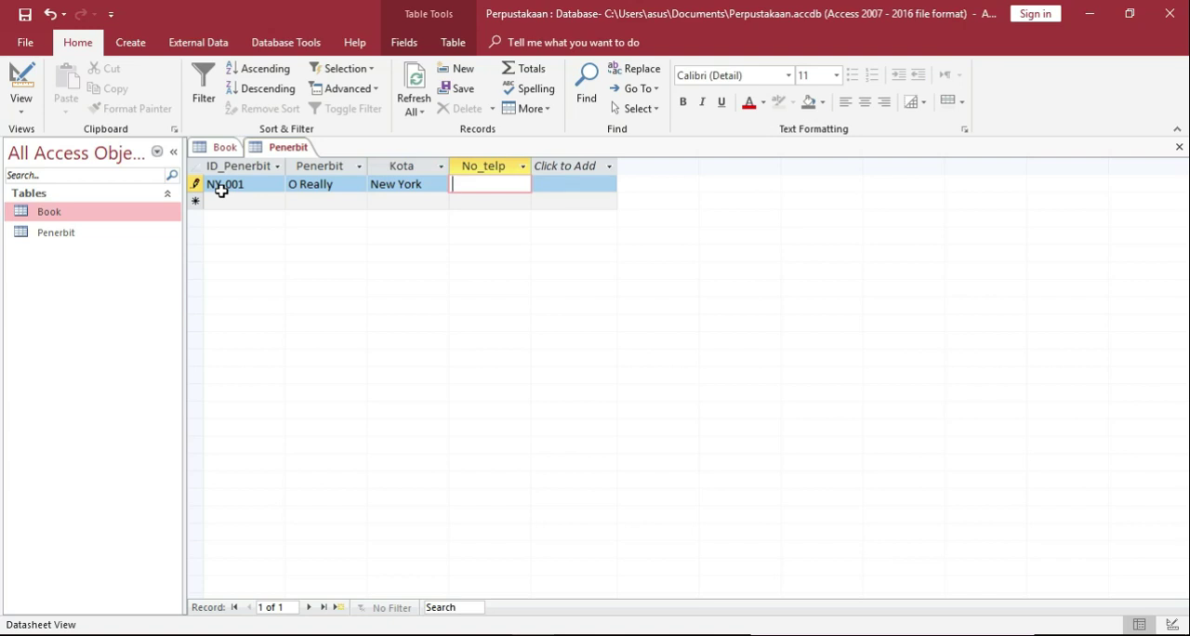
Complete the NY-001 record by entering the publisher's phone number in No_telp.
key("Tab")
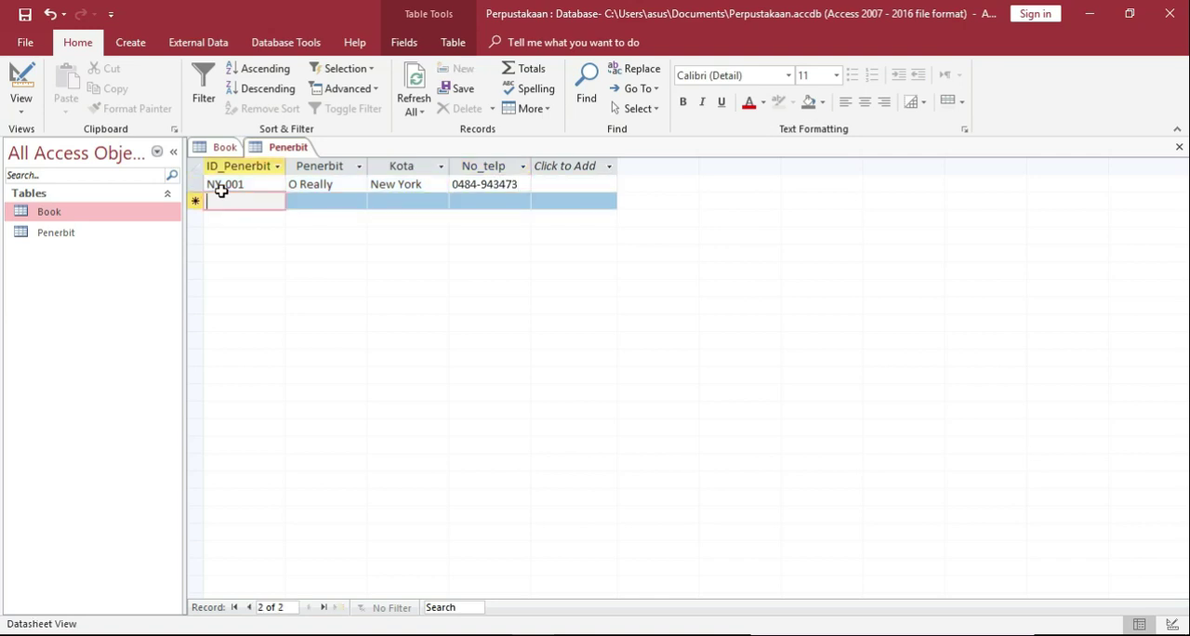
Add a second record with ID_Penerbit BG-001, Penerbit Informatika, Kota Bandung and the publisher's phone number, and save it.
type("BG-")
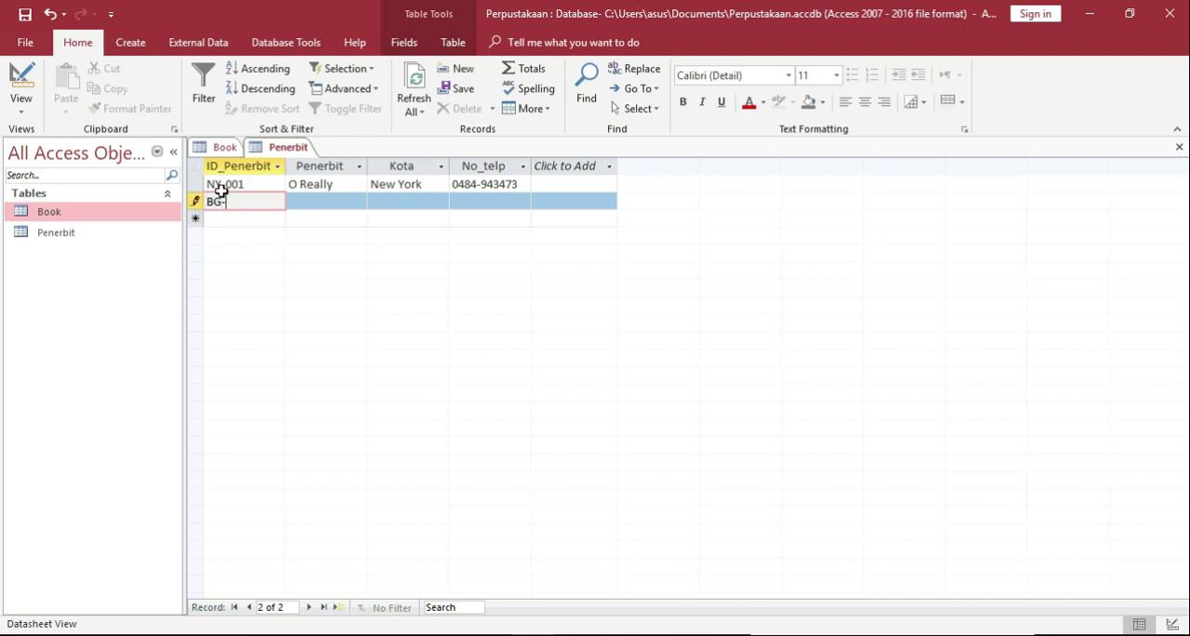
type("001")
key("Tab")
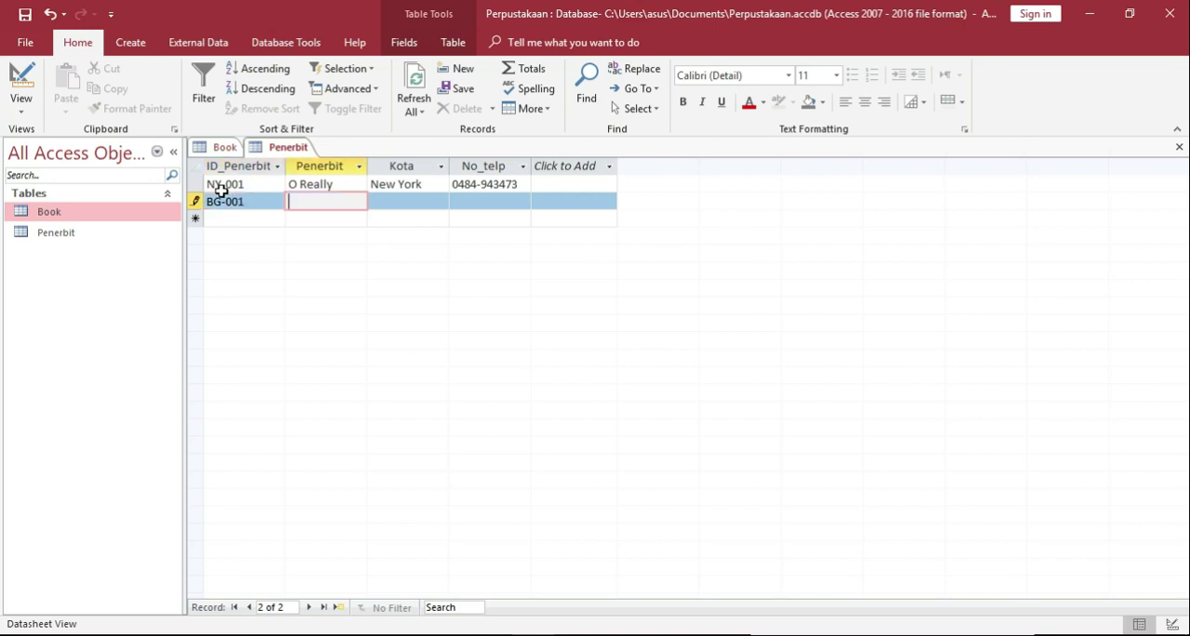
type("Informatika")
key("Tab")
type("Bandun")
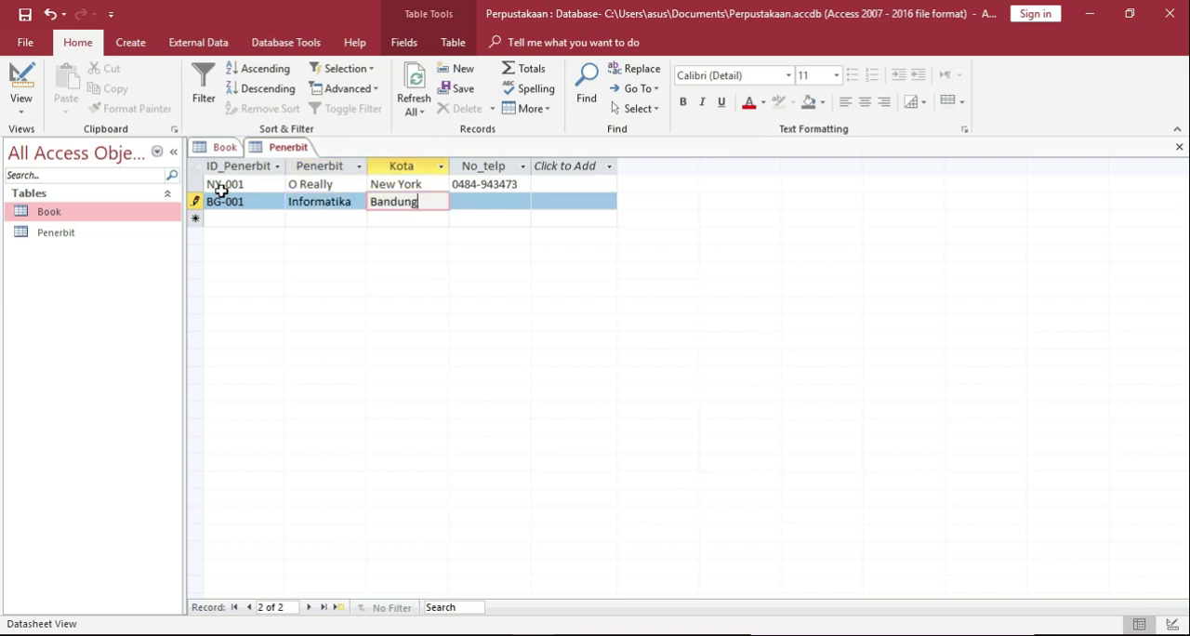
key("Tab")
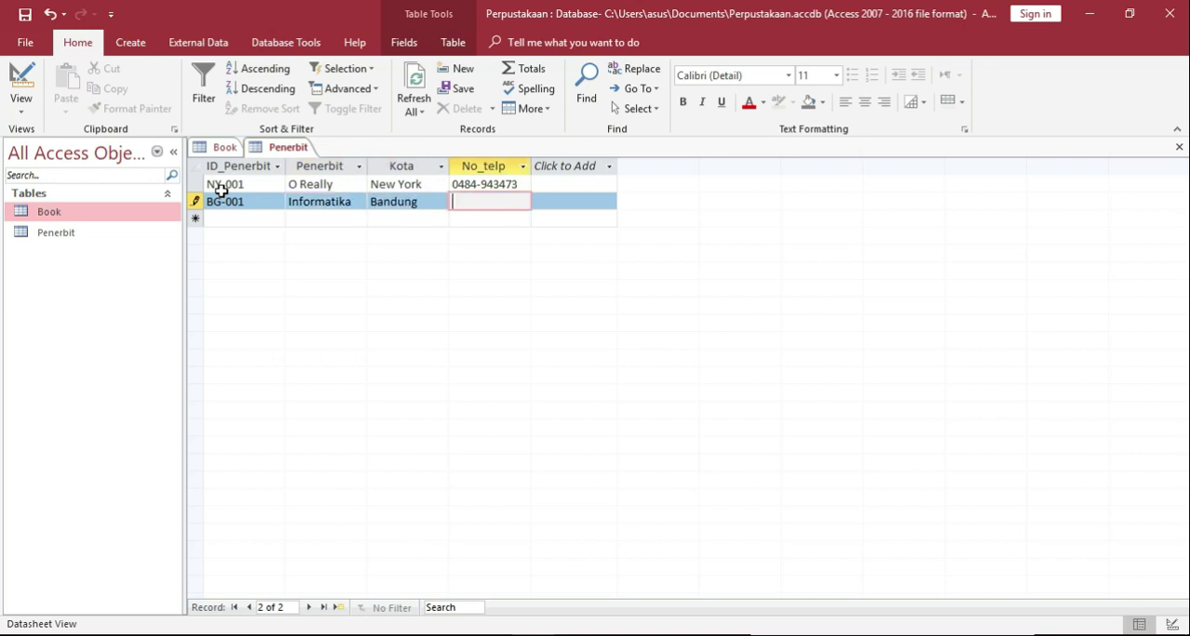
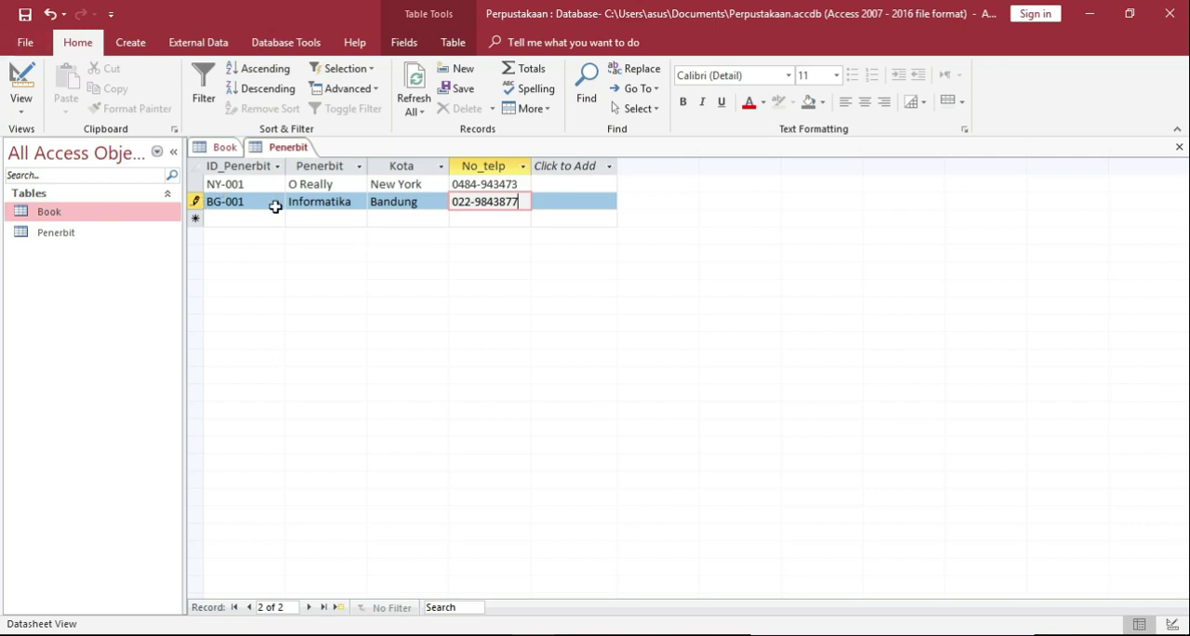
left_click(20, 16)
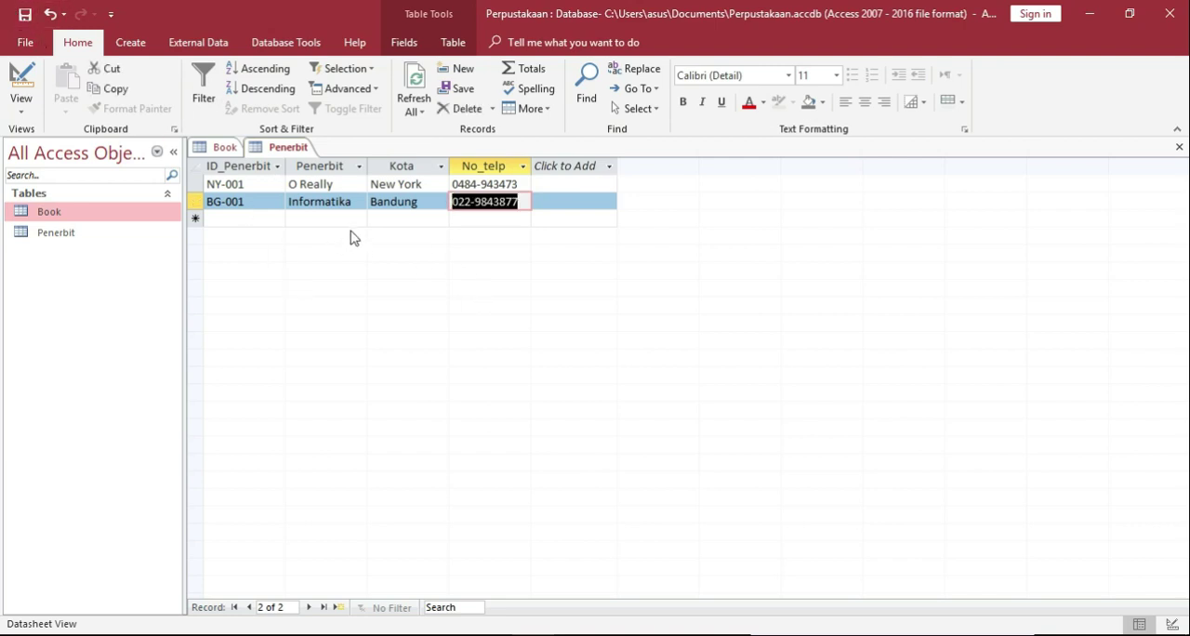
Compare the records and field definitions of the Book and Penerbit tables, examining the ID_Penerbit field they share.
double_click(57, 214)
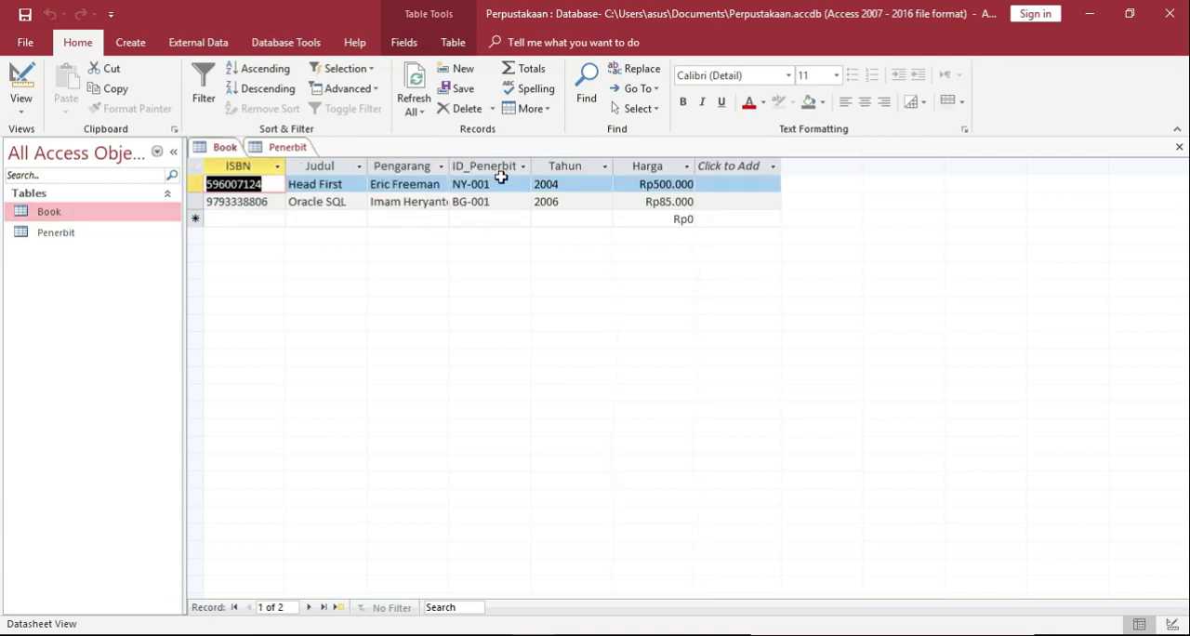
left_click(271, 149)
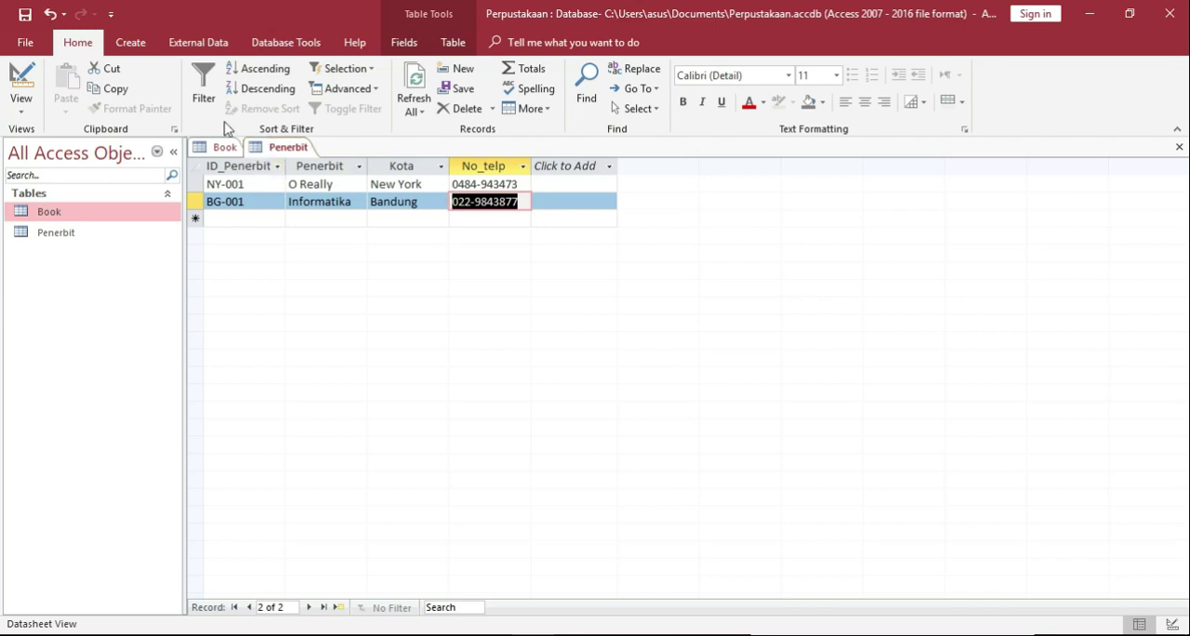
left_click(26, 80)
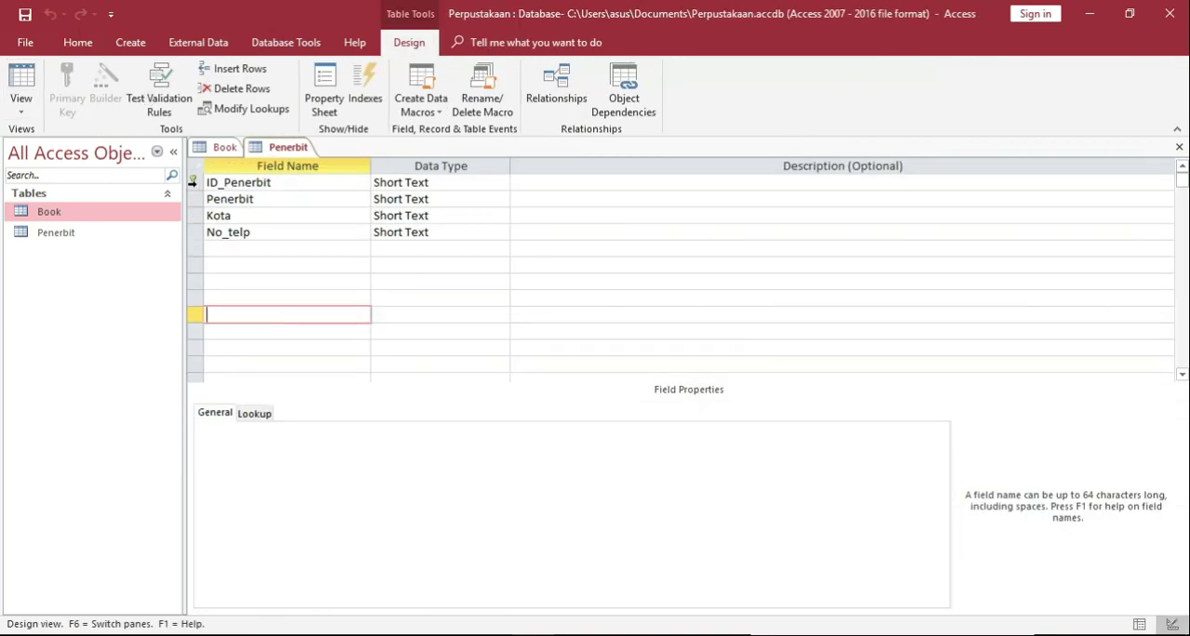
left_click(210, 153)
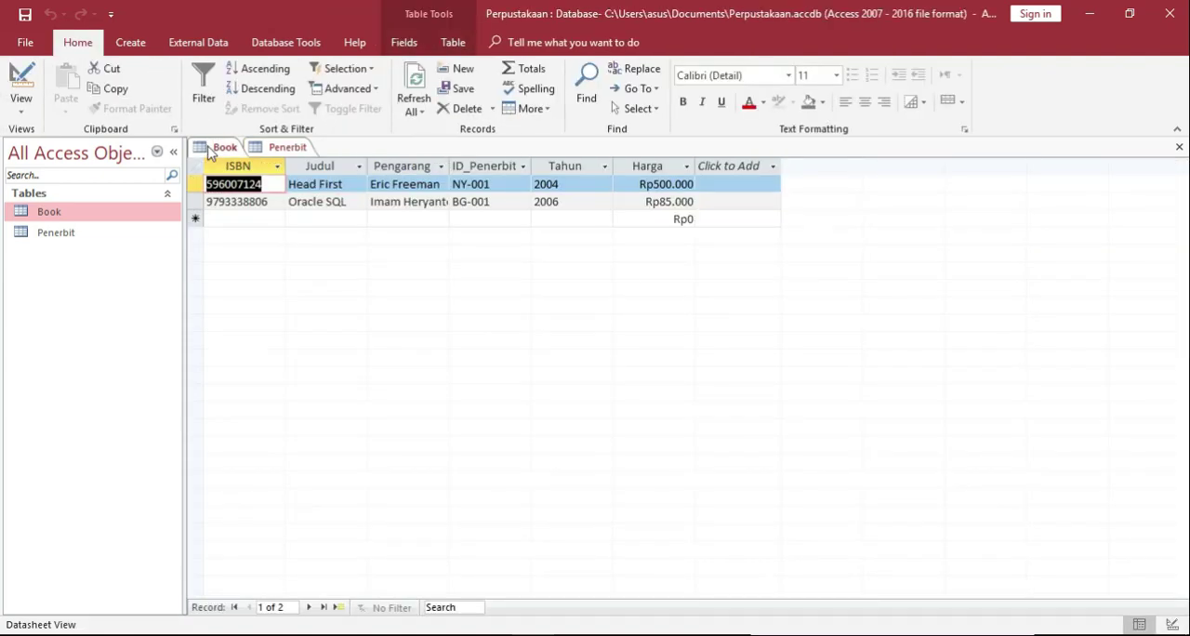
left_click(21, 78)
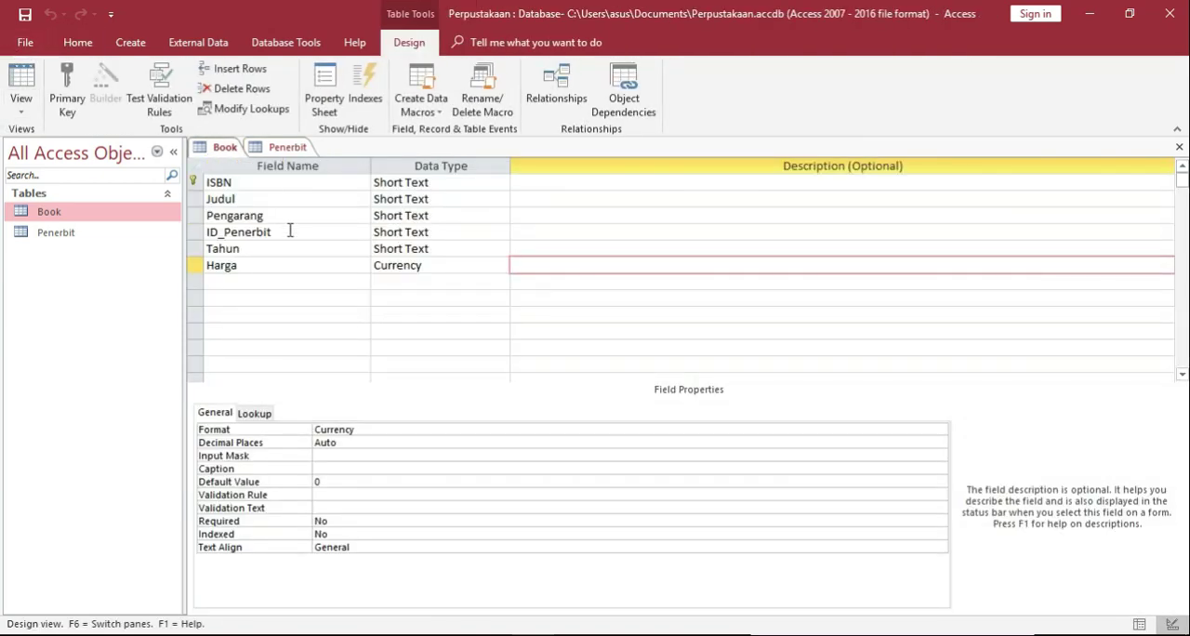
left_click(220, 231)
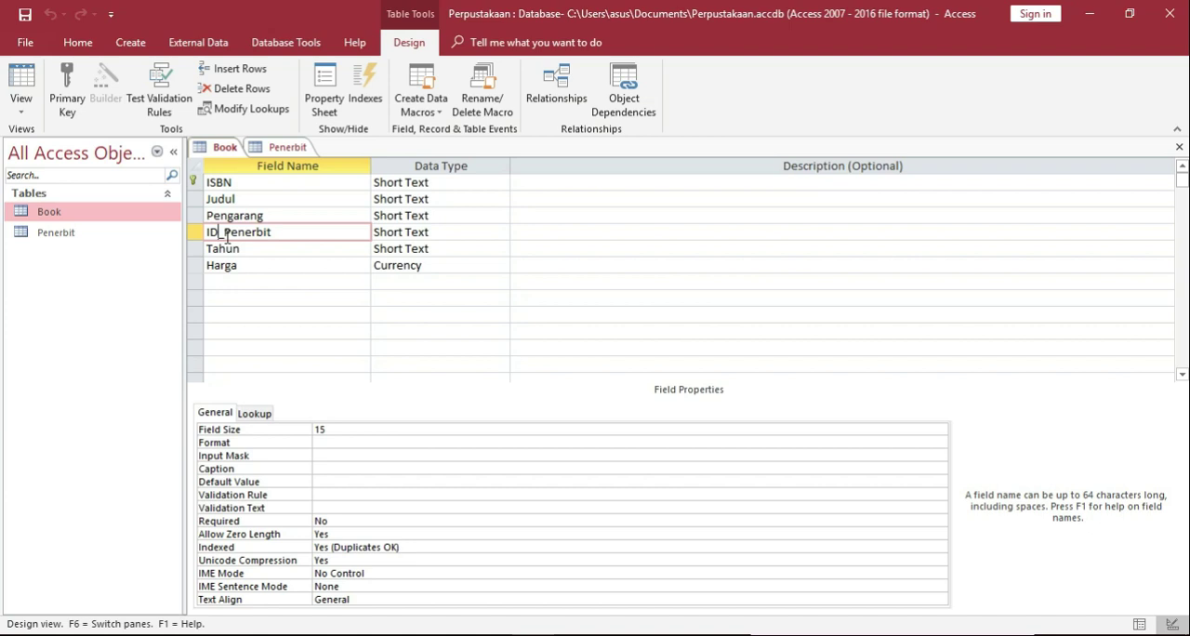
left_click(117, 233)
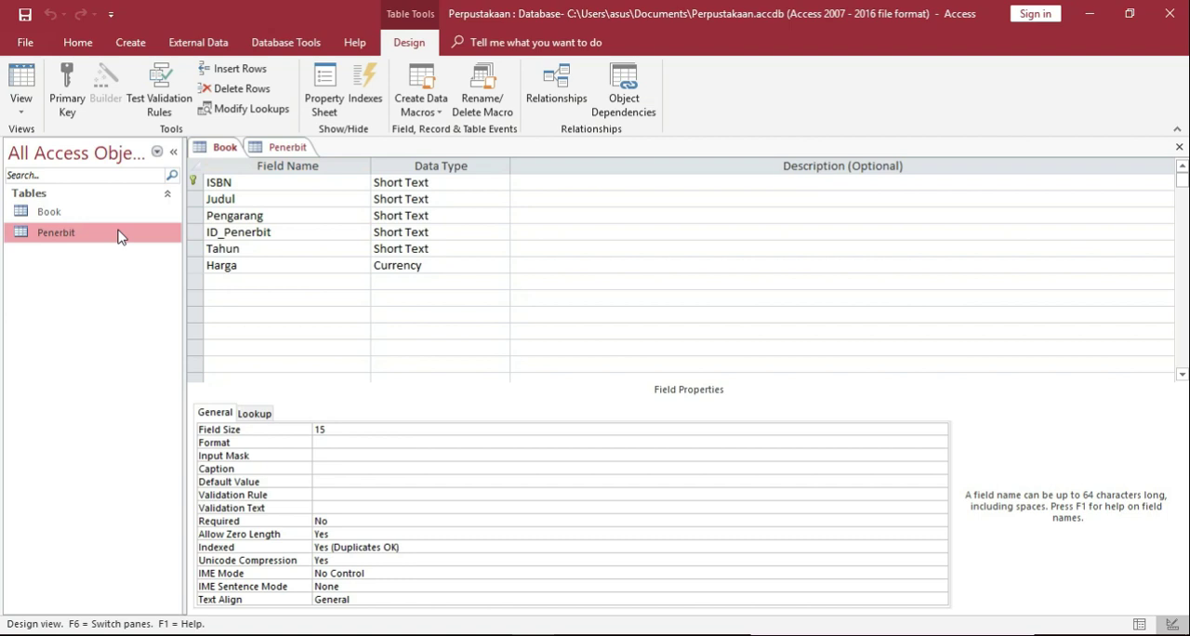
left_click(286, 147)
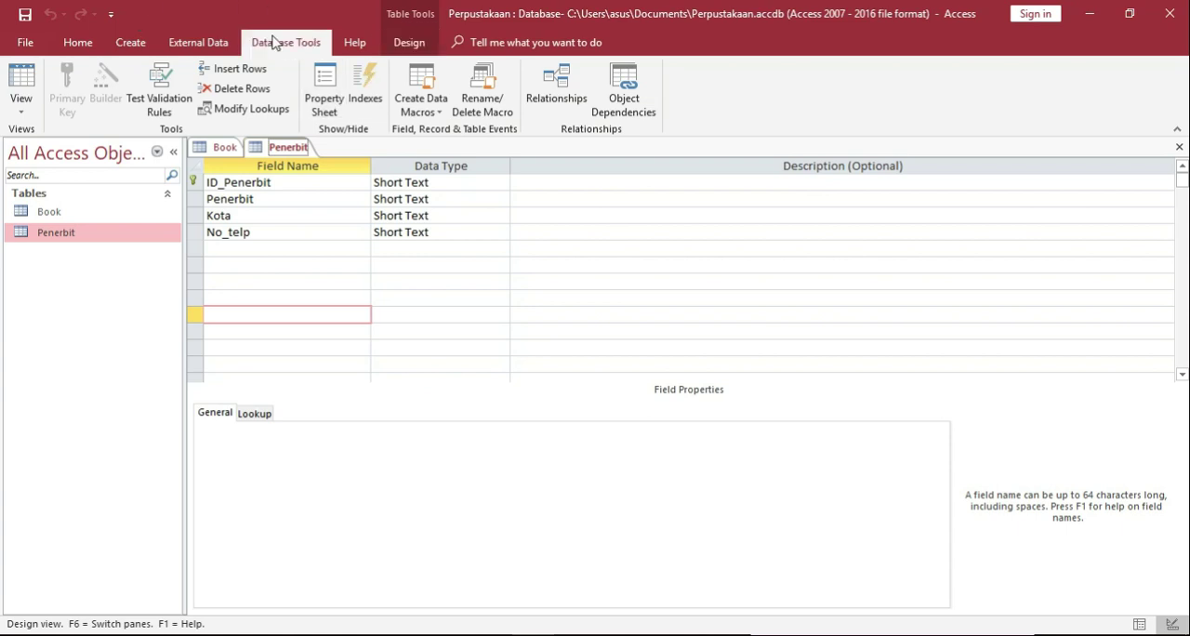
Open the database's relationship layout and add the Book and Penerbit tables to it.
left_click(274, 42)
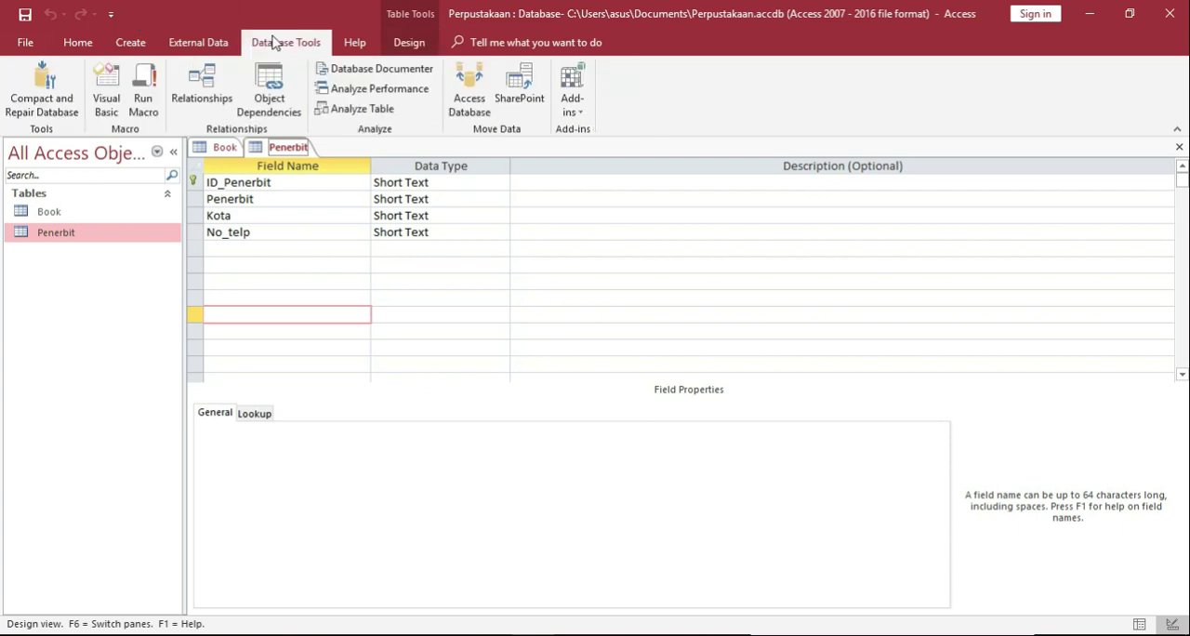
left_click(198, 85)
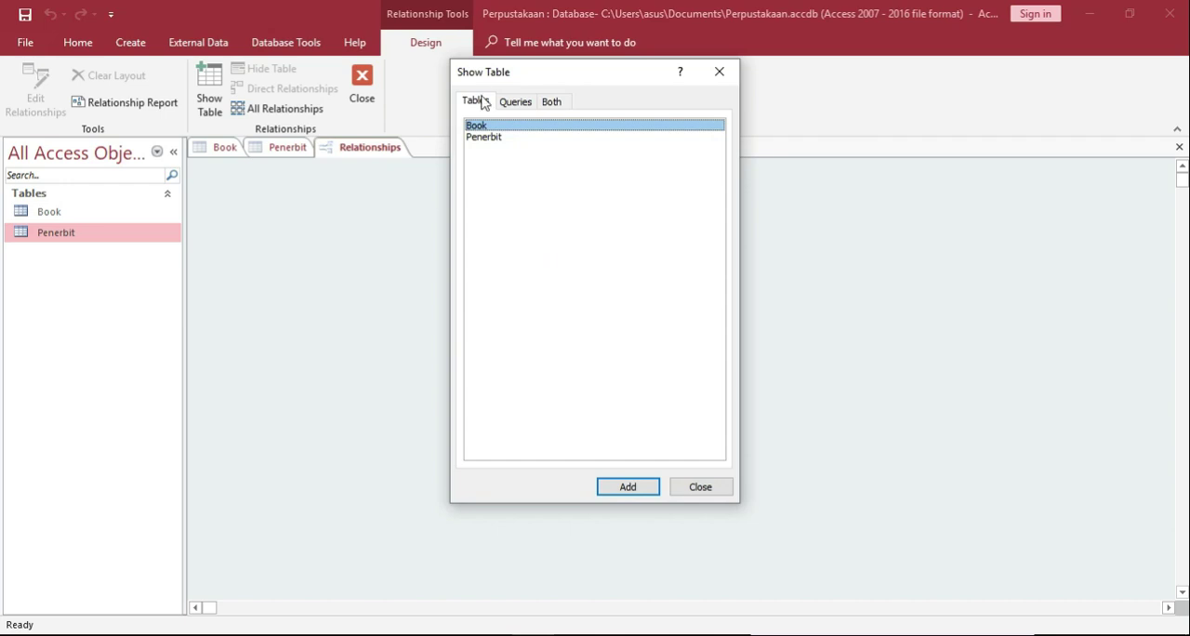
left_click(496, 145, "shift")
left_click(628, 487)
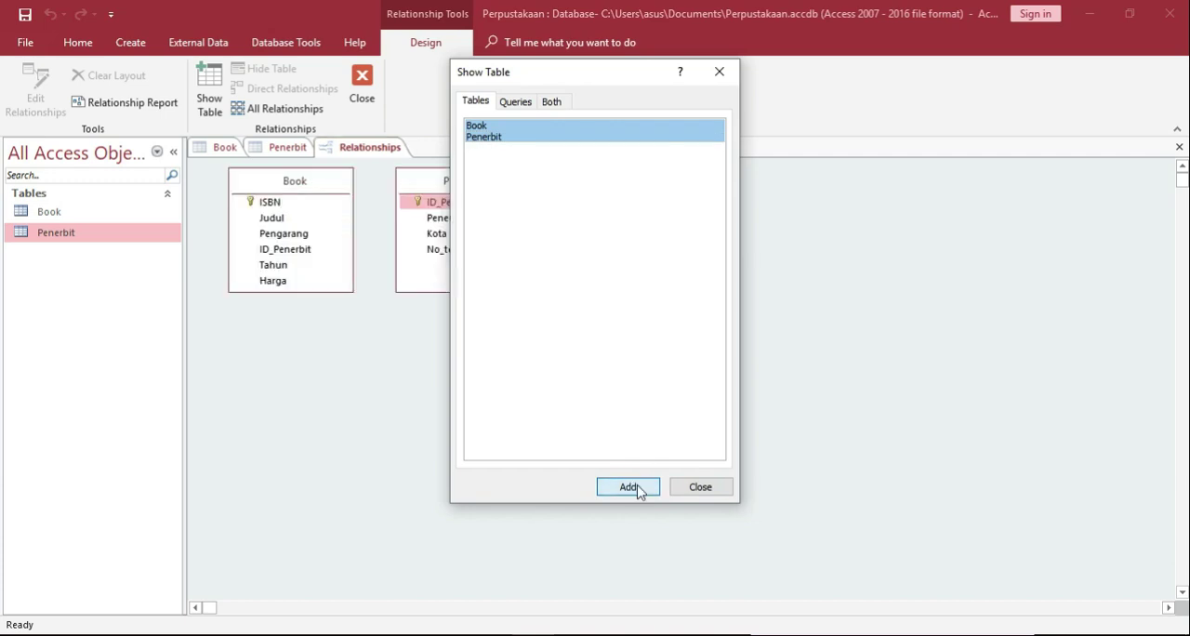
left_click(700, 489)
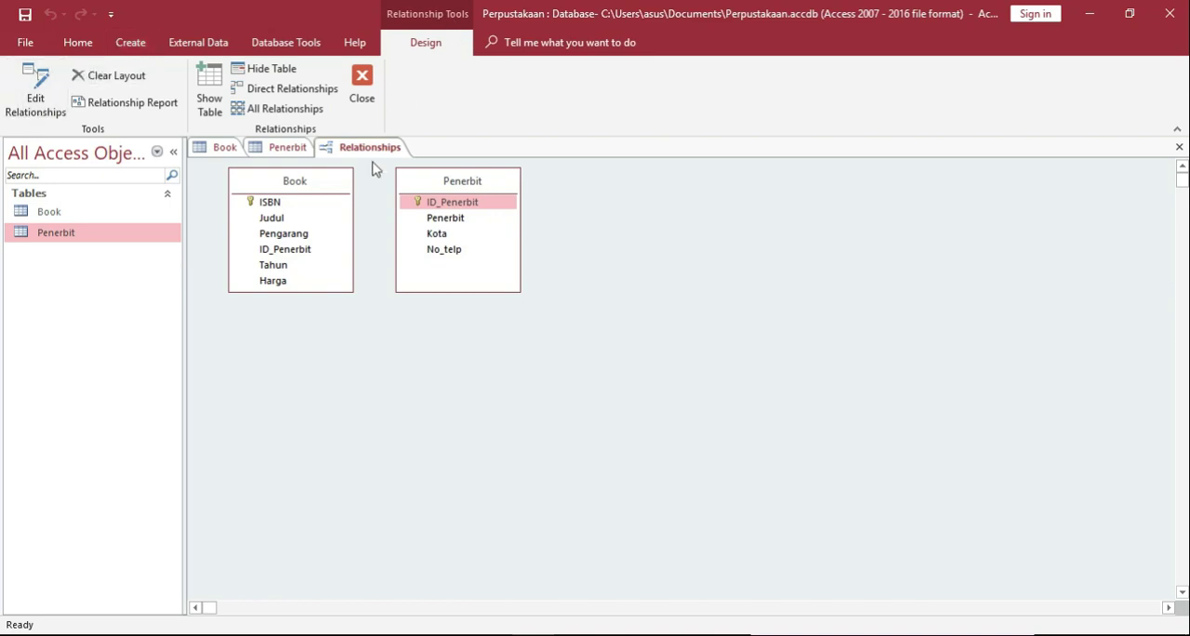
left_click_drag(405, 201, 340, 217)
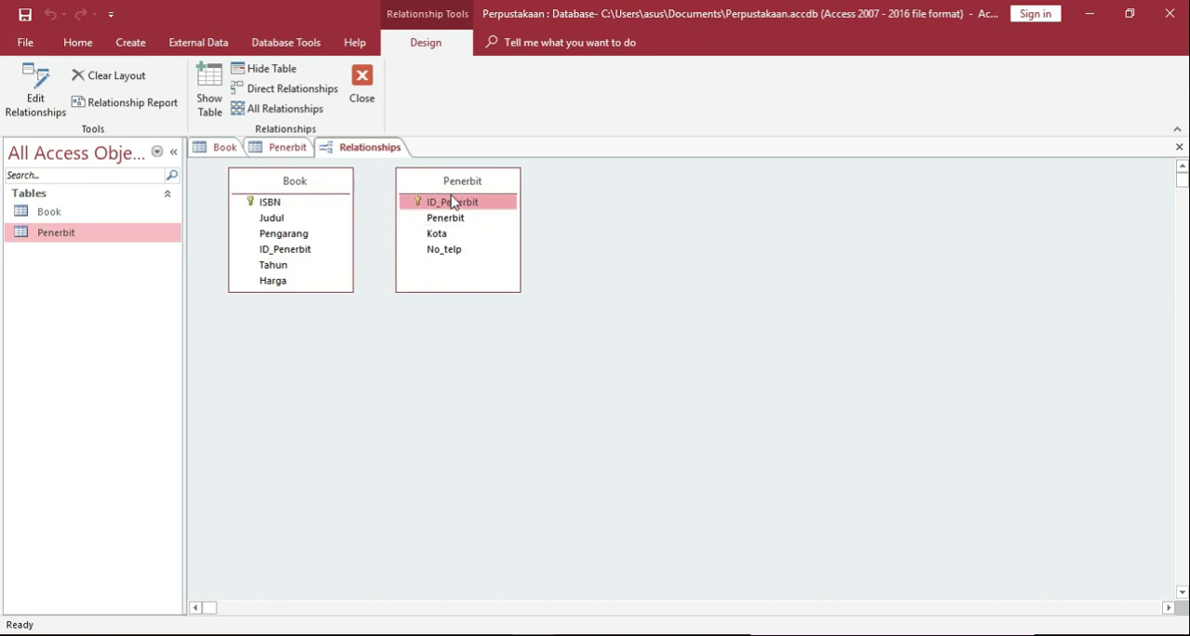
Close the open Penerbit and Book tables, keeping only the relationship layout open.
left_click(297, 170)
left_click(295, 148)
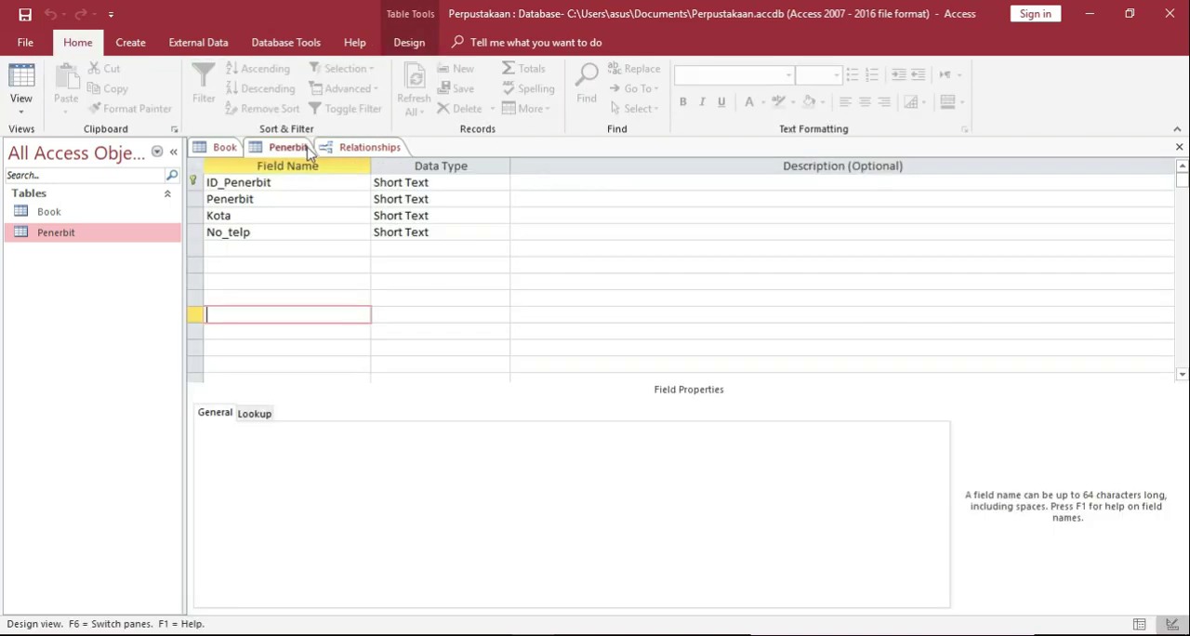
right_click(299, 151)
left_click(340, 180)
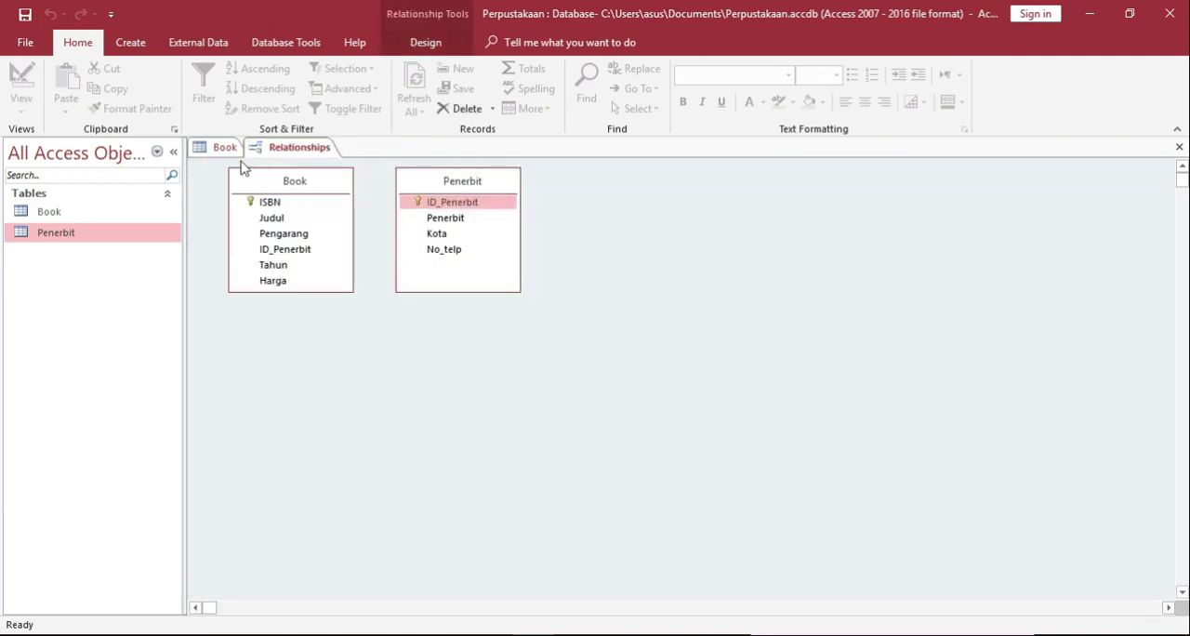
left_click(225, 147)
right_click(230, 151)
left_click(272, 184)
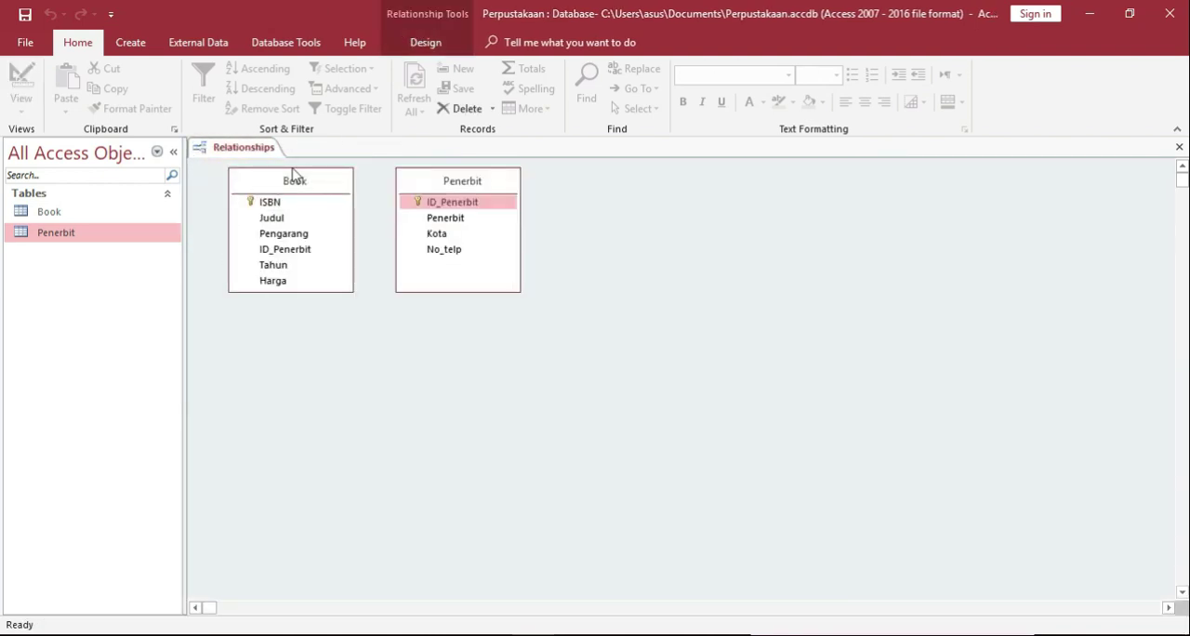
Start a new relationship with Penerbit as the left table and Book as the right table.
left_click(300, 203)
left_click(445, 201)
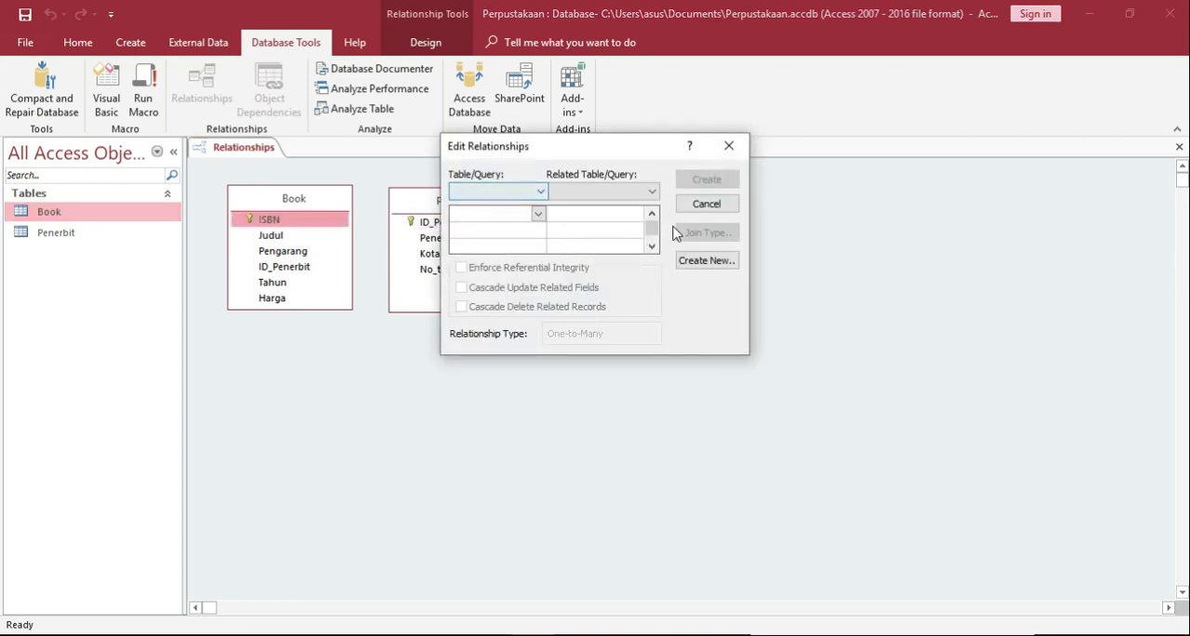
left_click(704, 261)
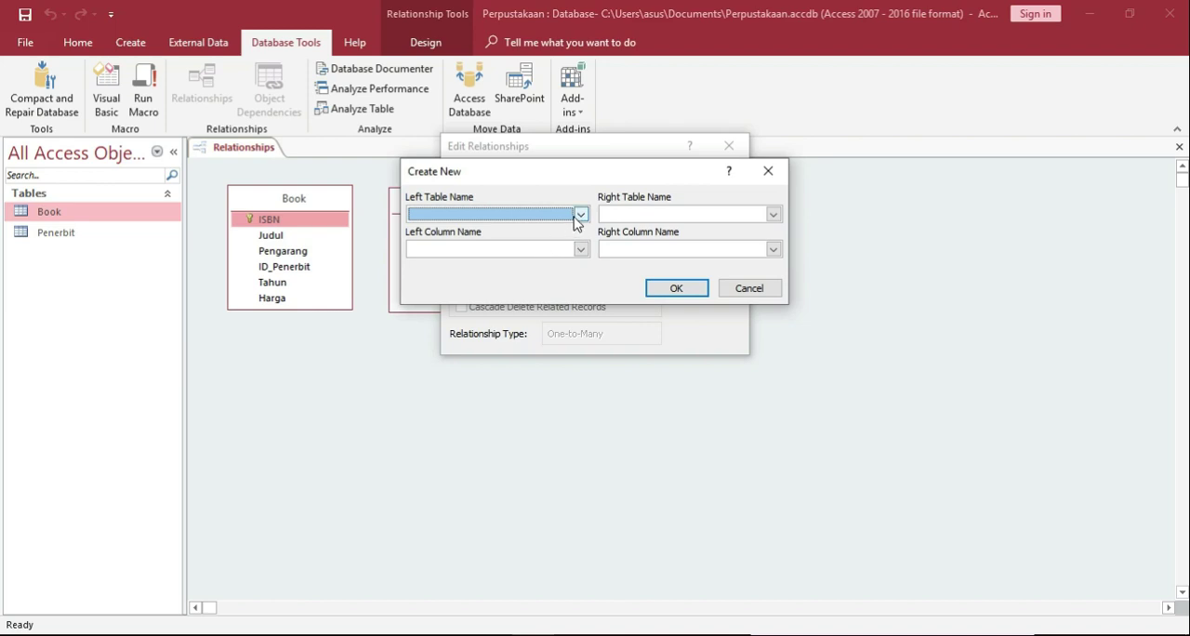
left_click(580, 214)
left_click(465, 243)
left_click(772, 214)
left_click(652, 230)
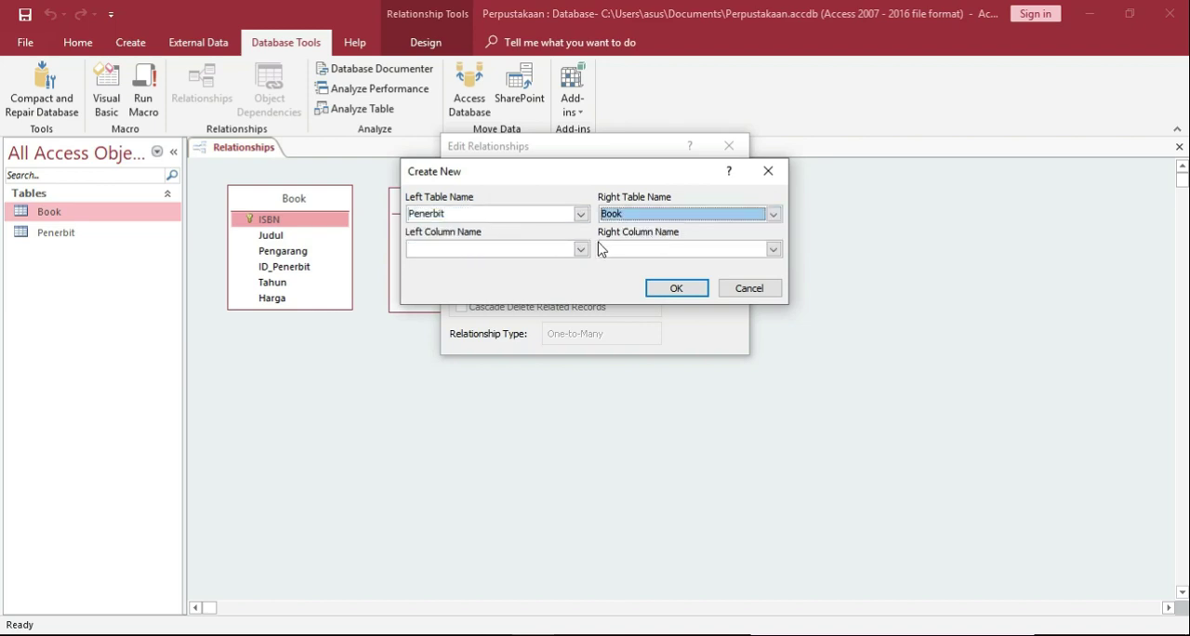
Match the ID_Penerbit columns of both tables and create the relationship with referential integrity enforced.
left_click(580, 249)
left_click(483, 265)
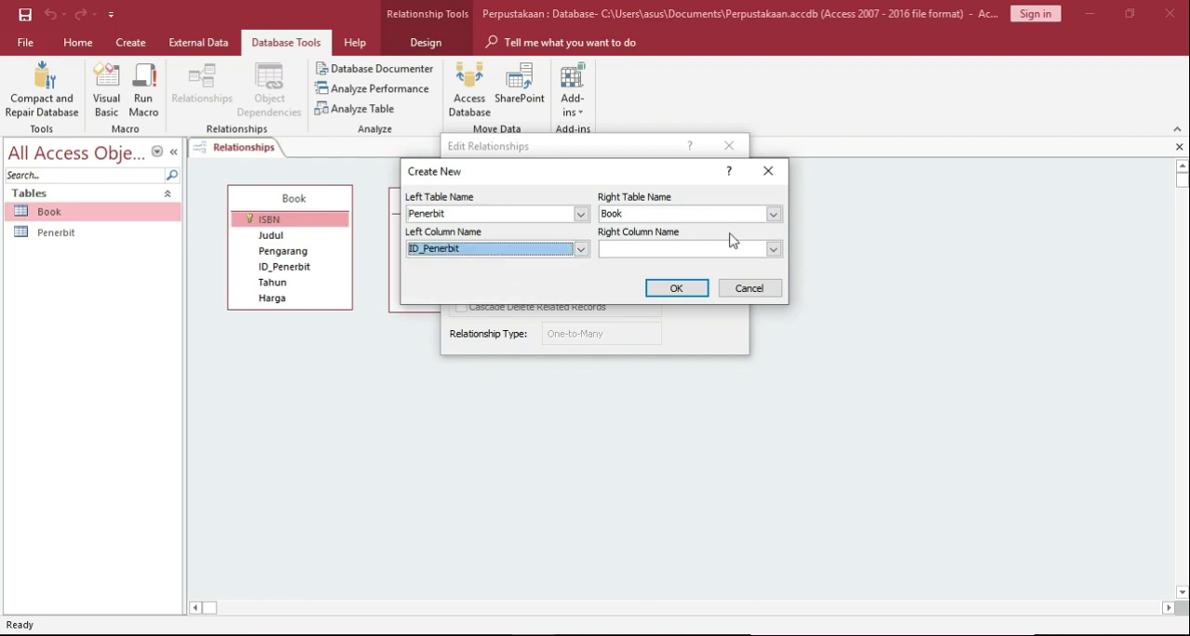
left_click(773, 249)
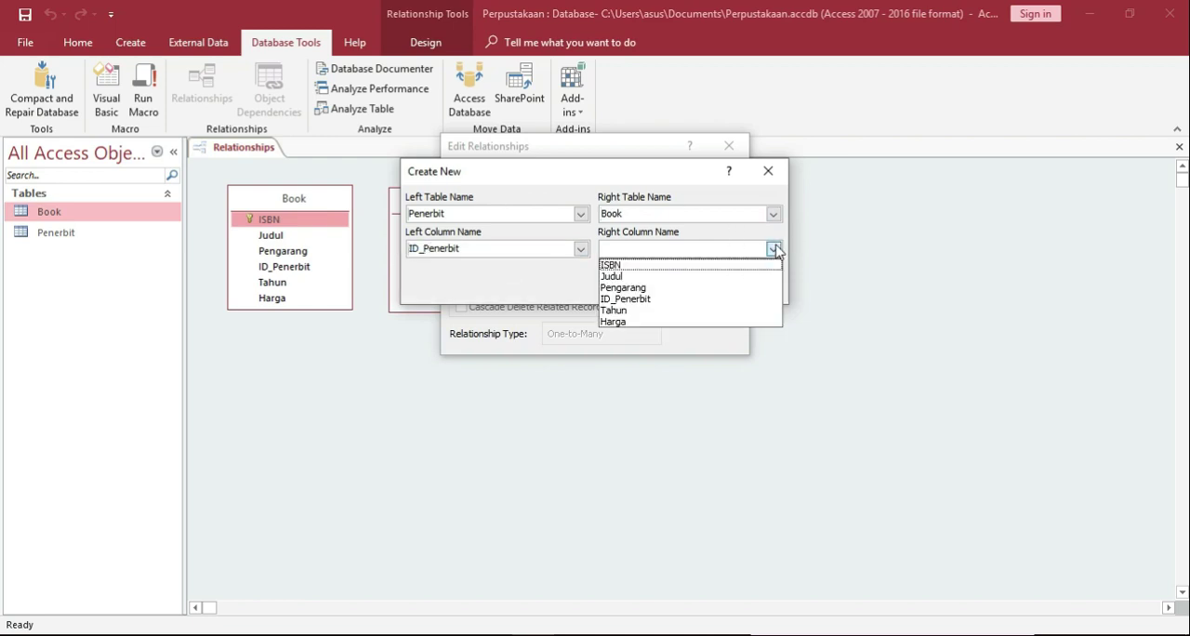
left_click(644, 299)
left_click(677, 290)
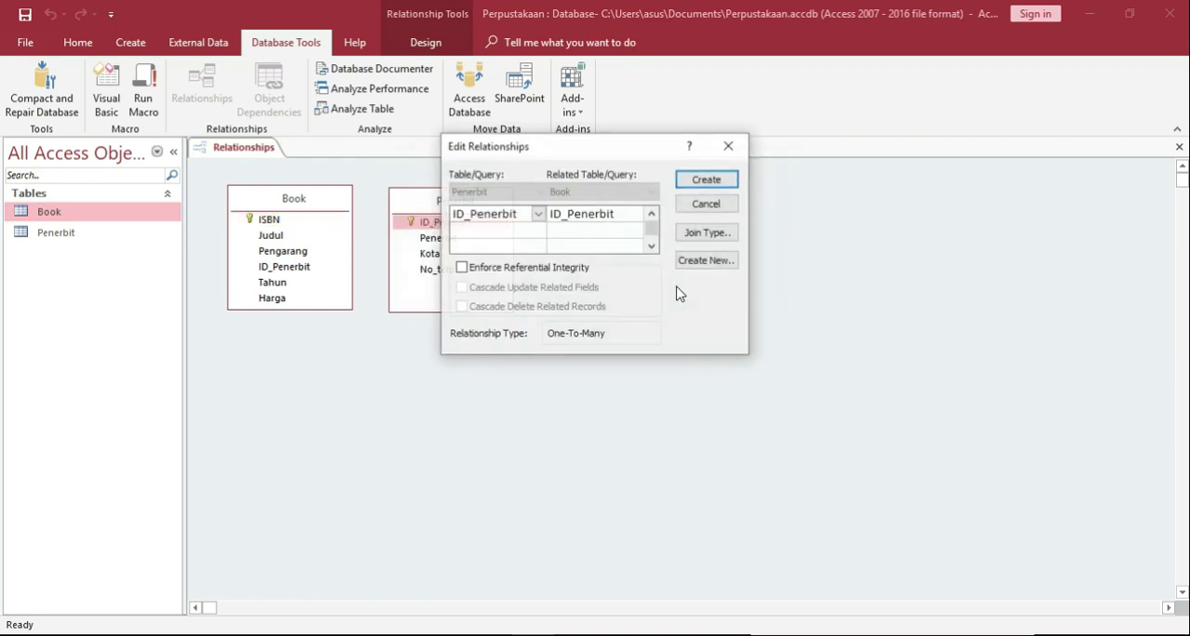
left_click(462, 268)
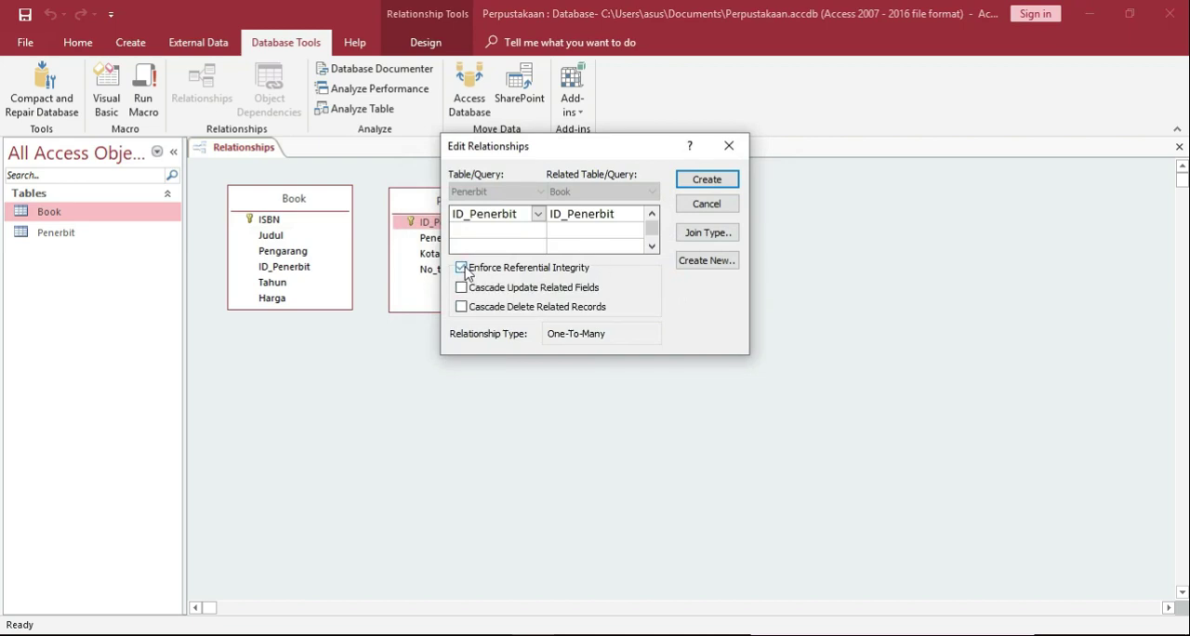
left_click(708, 181)
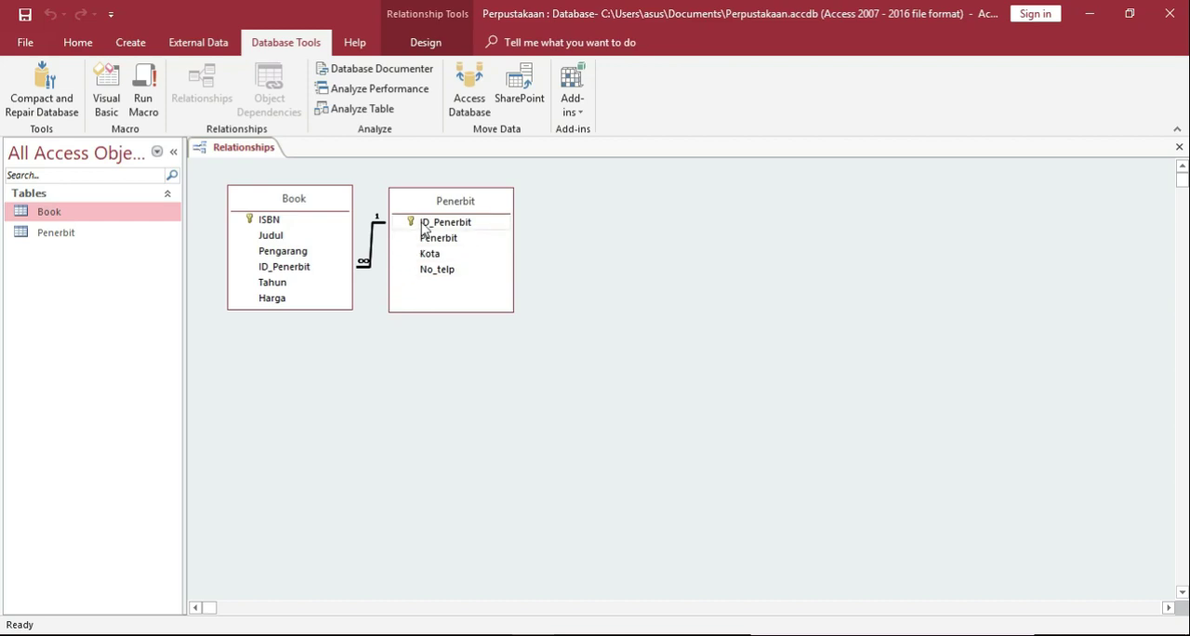
Move the Penerbit table farther away from the Book table in the relationship layout and save the layout.
left_click_drag(417, 199, 495, 196)
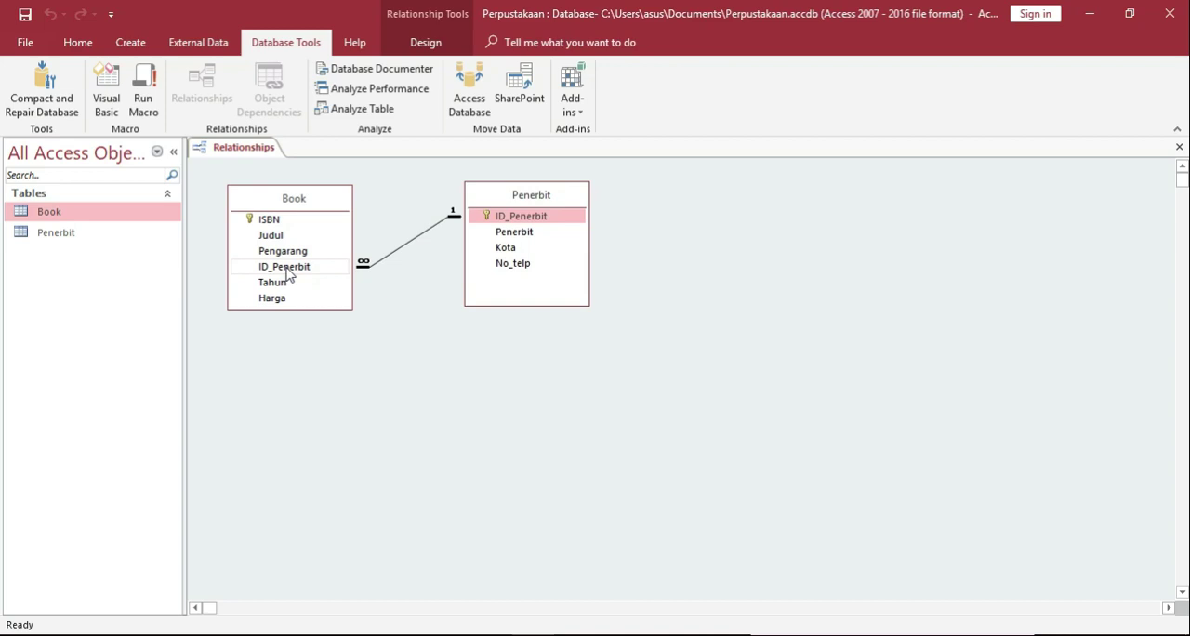
left_click(556, 221)
left_click(490, 215)
left_click(21, 24)
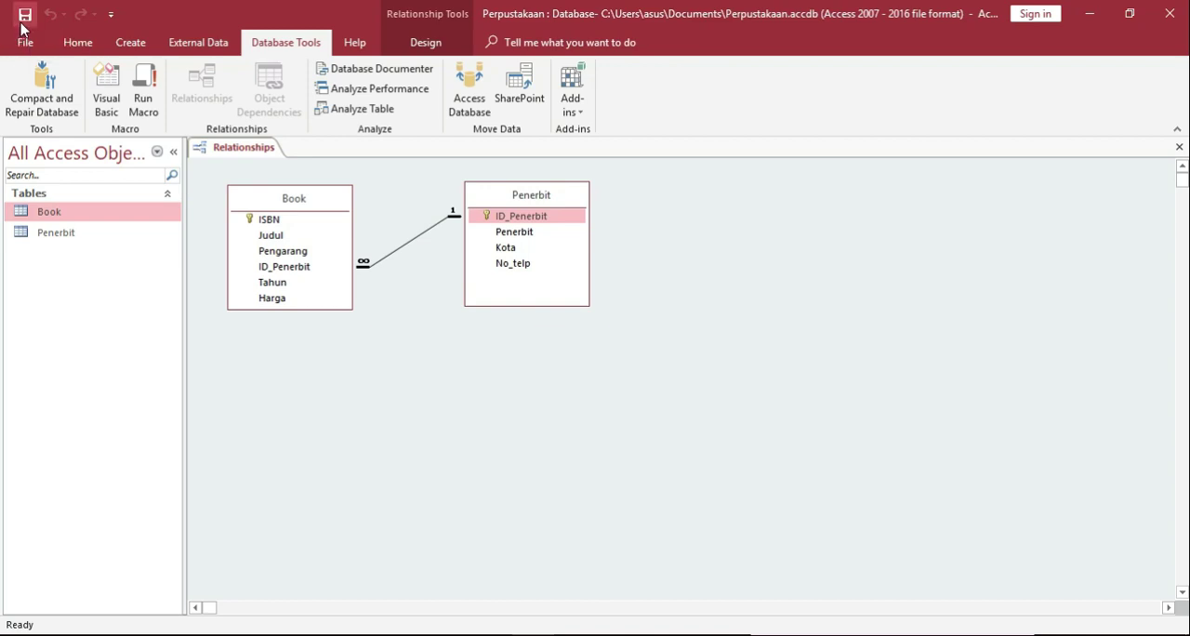